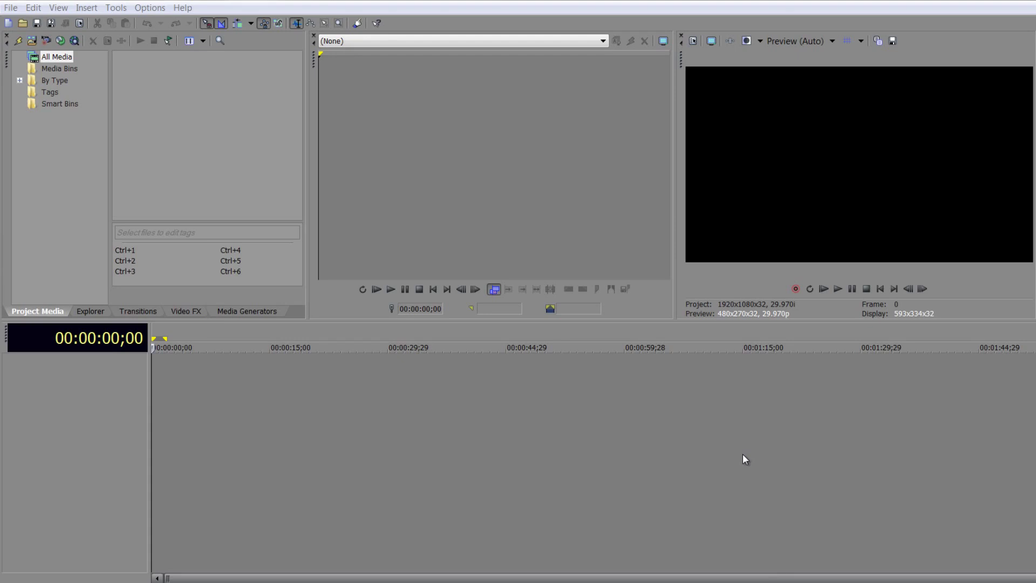
# Dock the Video Preview window together with the Trimmer and enlarge the window area above the timeline
pyautogui.moveTo(682, 59); pyautogui.dragTo(324, 69)
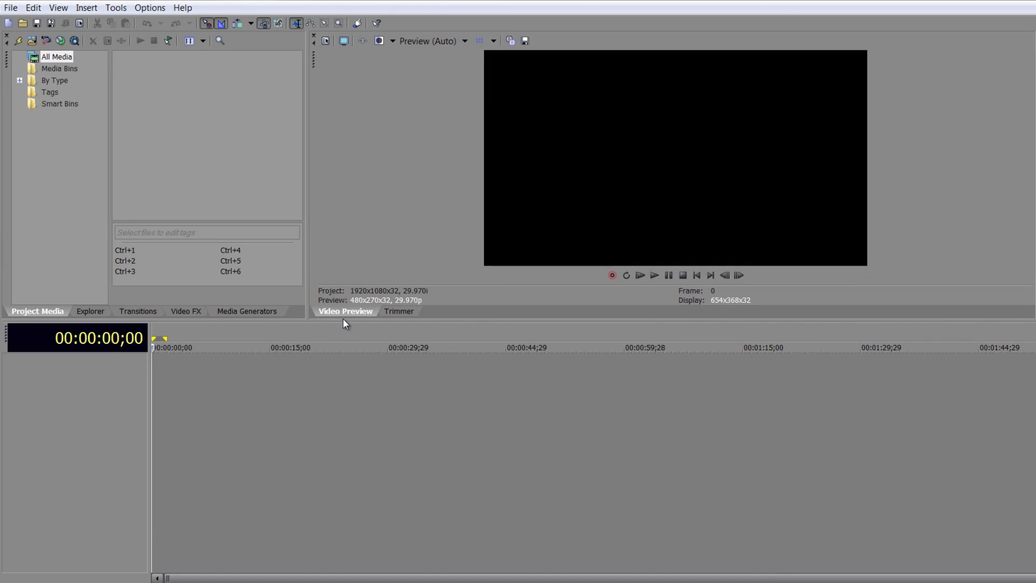
pyautogui.moveTo(345, 320); pyautogui.dragTo(342, 388)
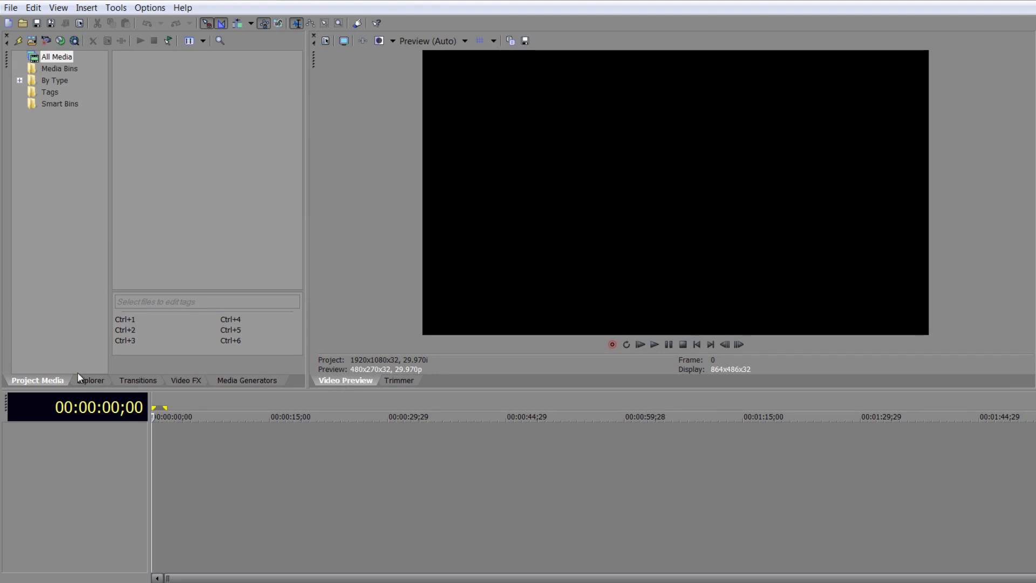
# Show the file Explorer and check the editing preference for automatically cropping still images added to the timeline
pyautogui.click(90, 381)
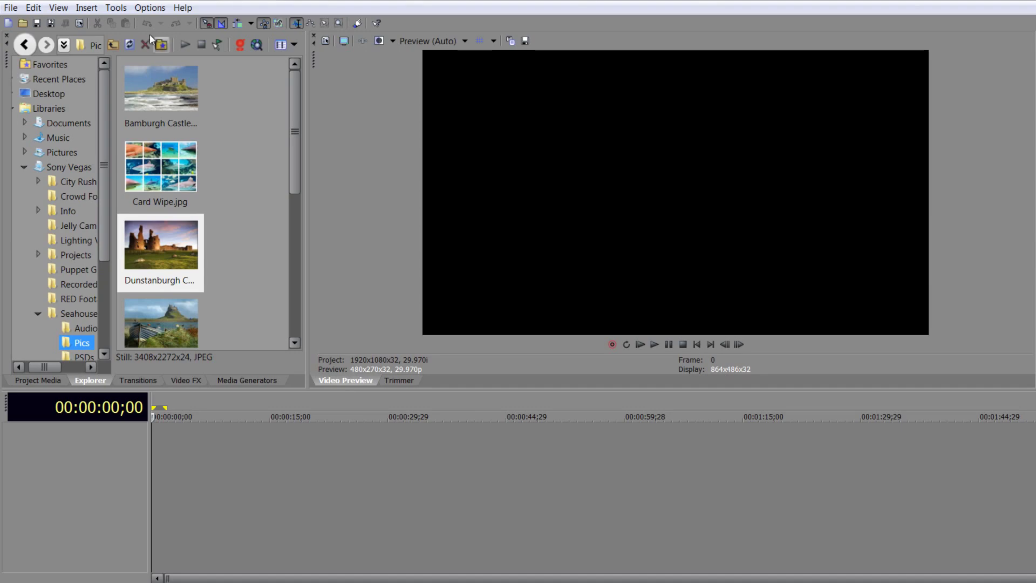
pyautogui.click(151, 11)
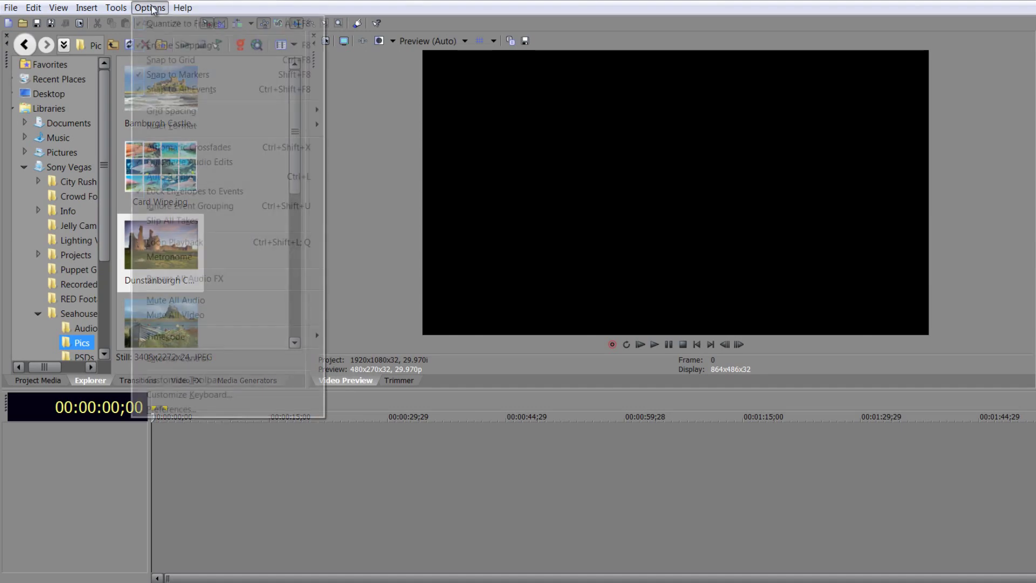
pyautogui.click(172, 409)
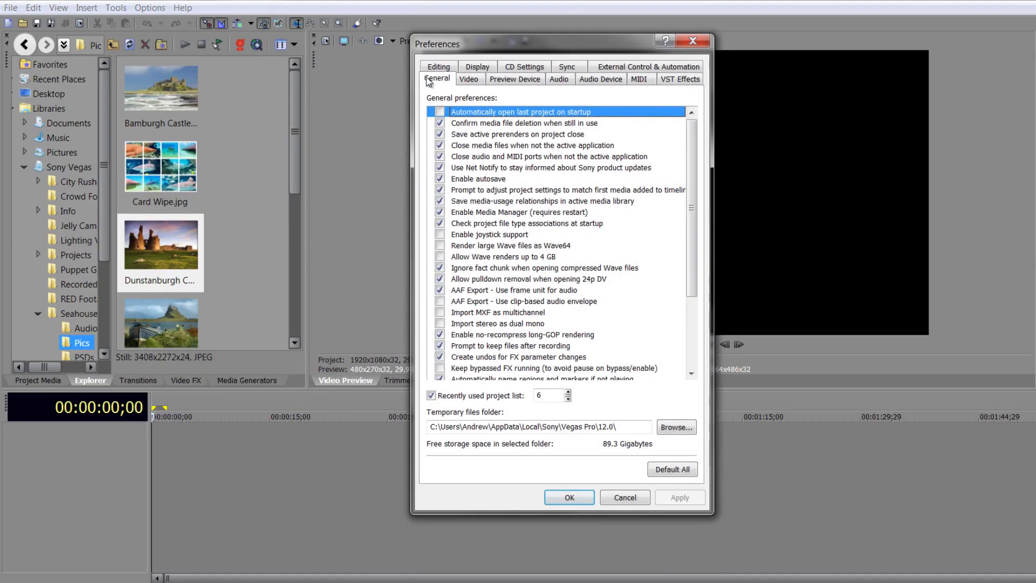
pyautogui.click(437, 68)
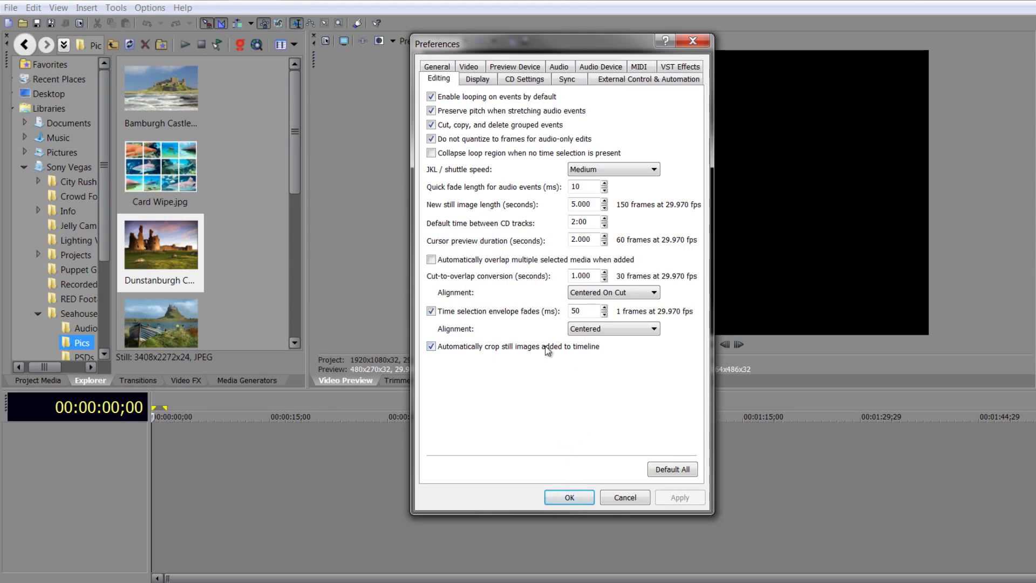
pyautogui.click(569, 498)
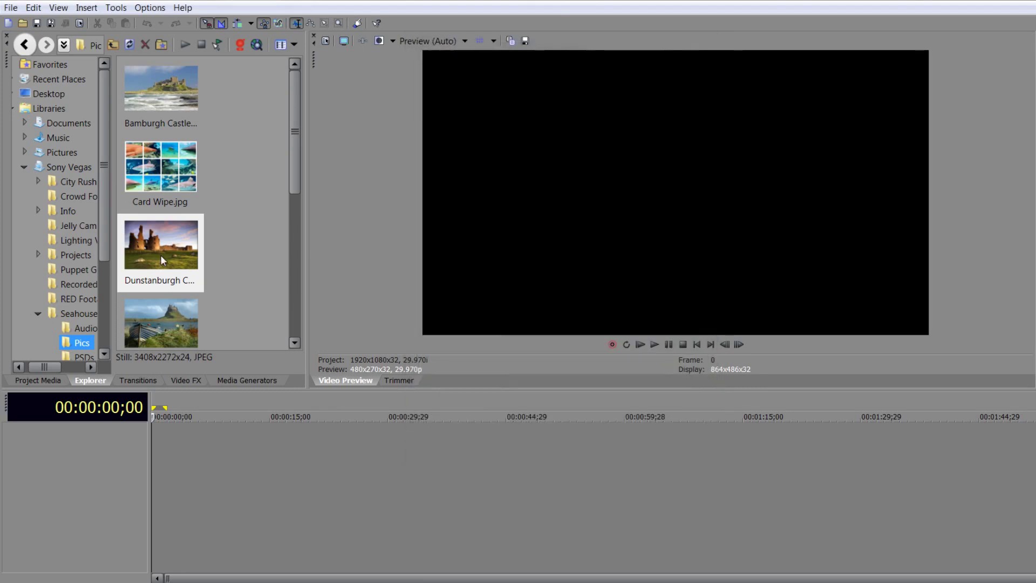
# Add the Dunstanburgh castle picture at the start of the timeline and set the preview quality to Best (Full)
pyautogui.moveTo(164, 418); pyautogui.dragTo(155, 443)
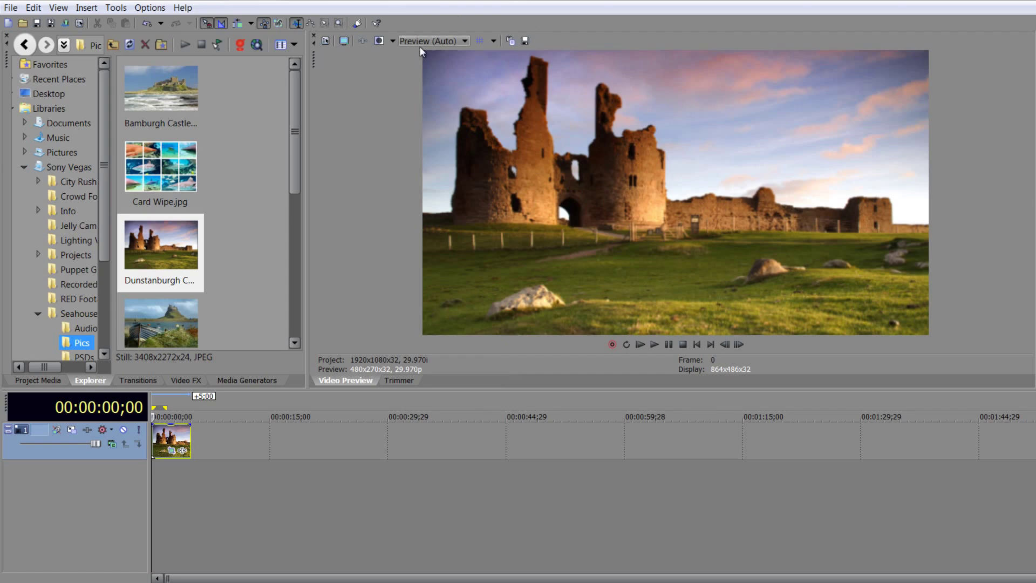
pyautogui.click(467, 40)
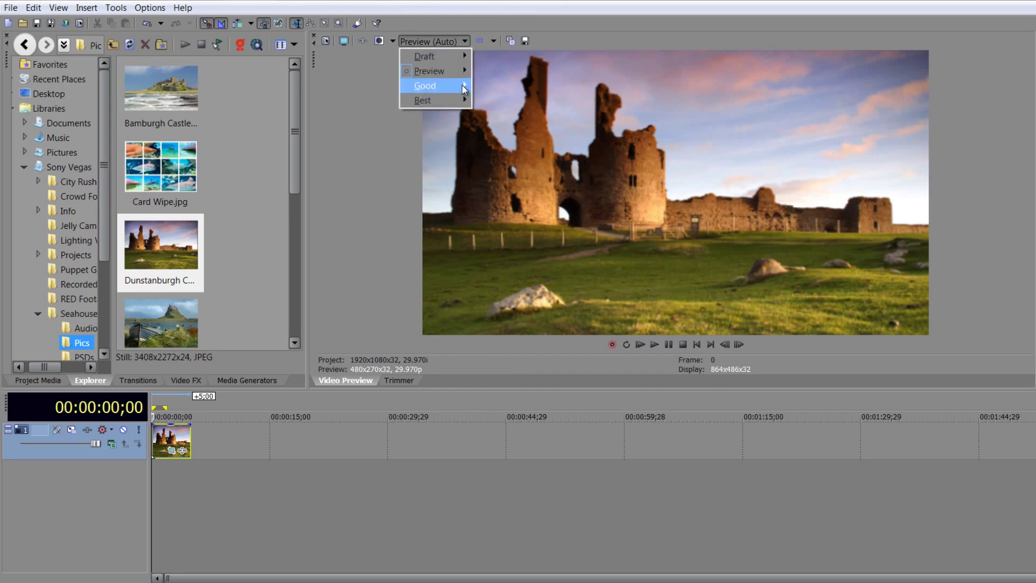
pyautogui.moveTo(442, 101)
pyautogui.click(509, 114)
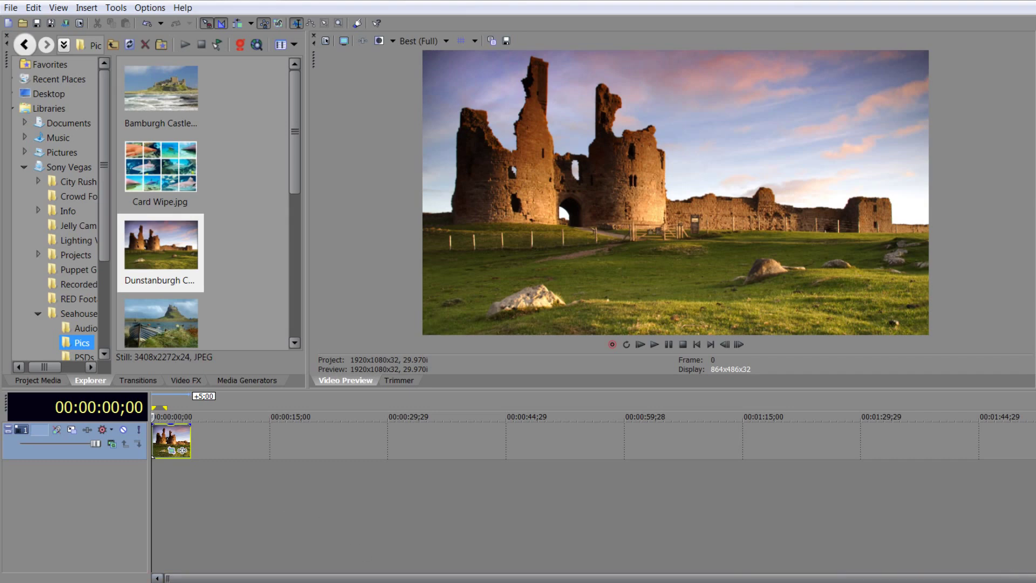
# Add the Checkerboard generator's Split Screen preset on a new track above the picture and trim it to the picture's length
pyautogui.moveTo(1031, 578); pyautogui.dragTo(350, 578)
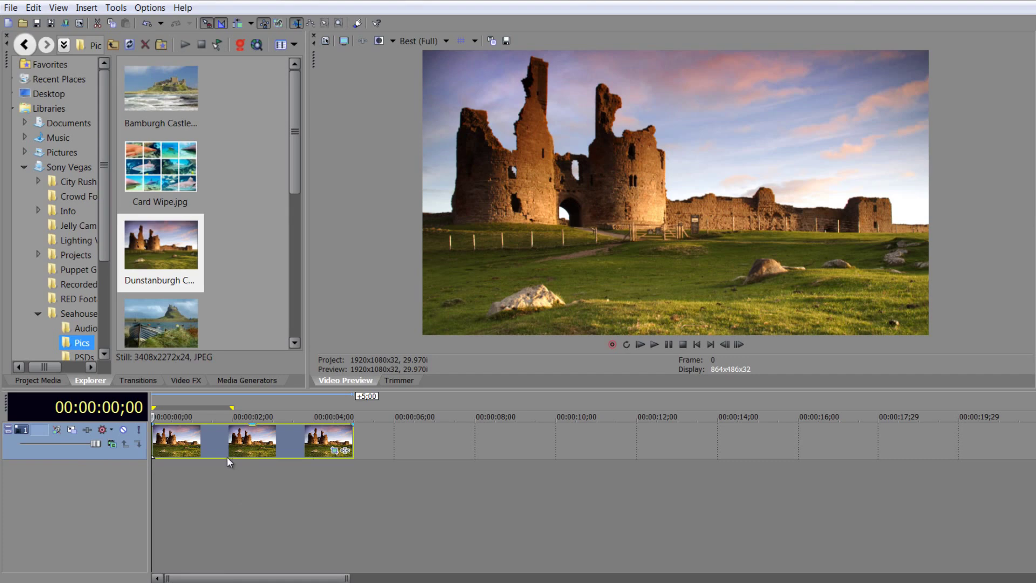
pyautogui.click(251, 381)
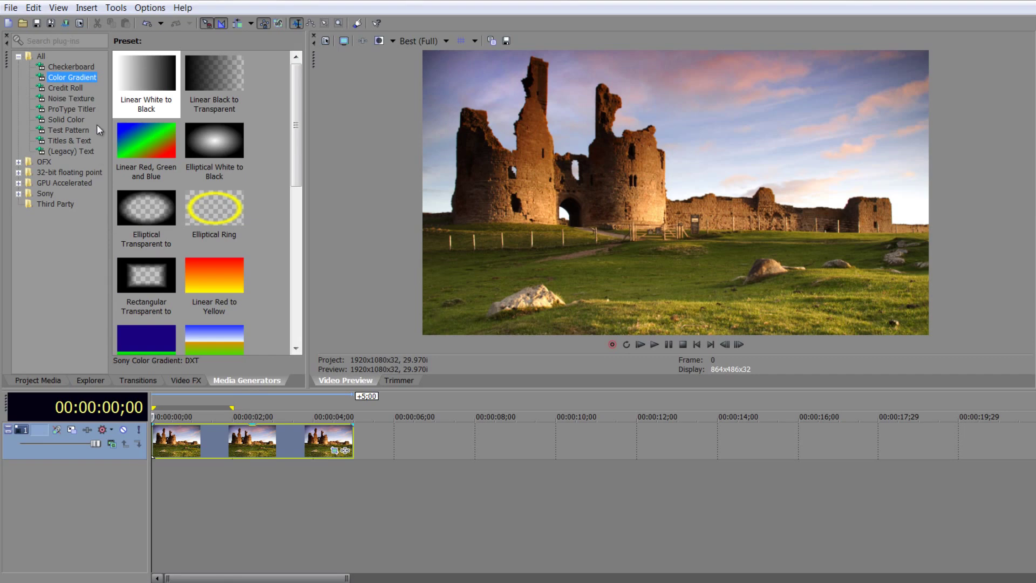
pyautogui.click(86, 68)
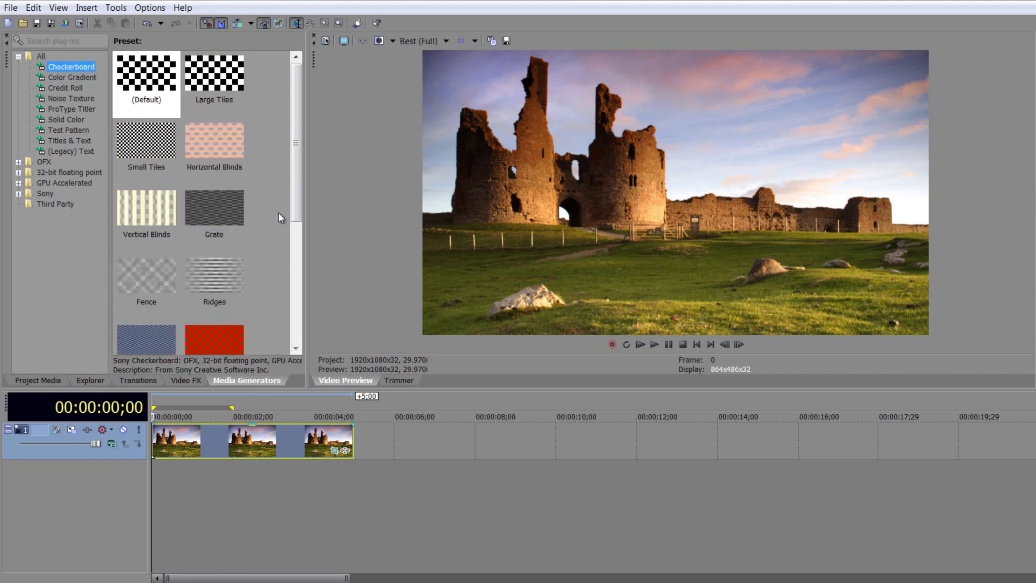
pyautogui.scroll(-5, 259, 251)
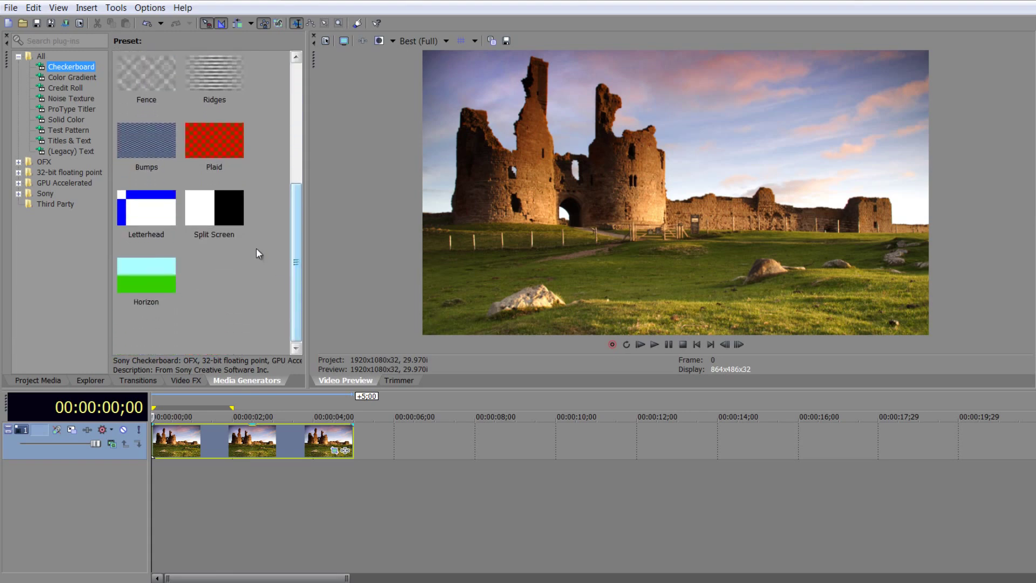
pyautogui.moveTo(215, 211); pyautogui.dragTo(161, 417)
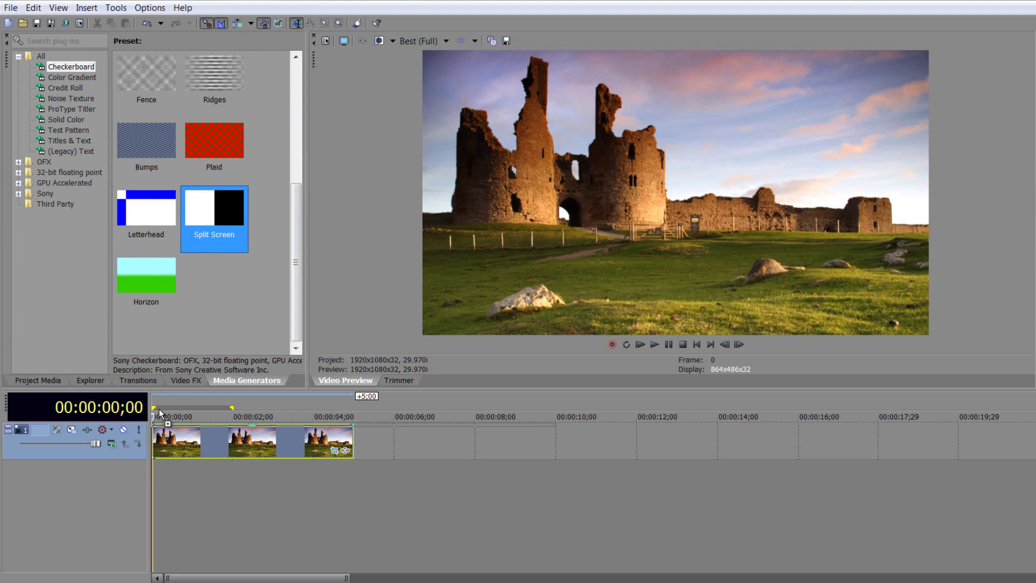
pyautogui.moveTo(556, 432); pyautogui.dragTo(353, 445)
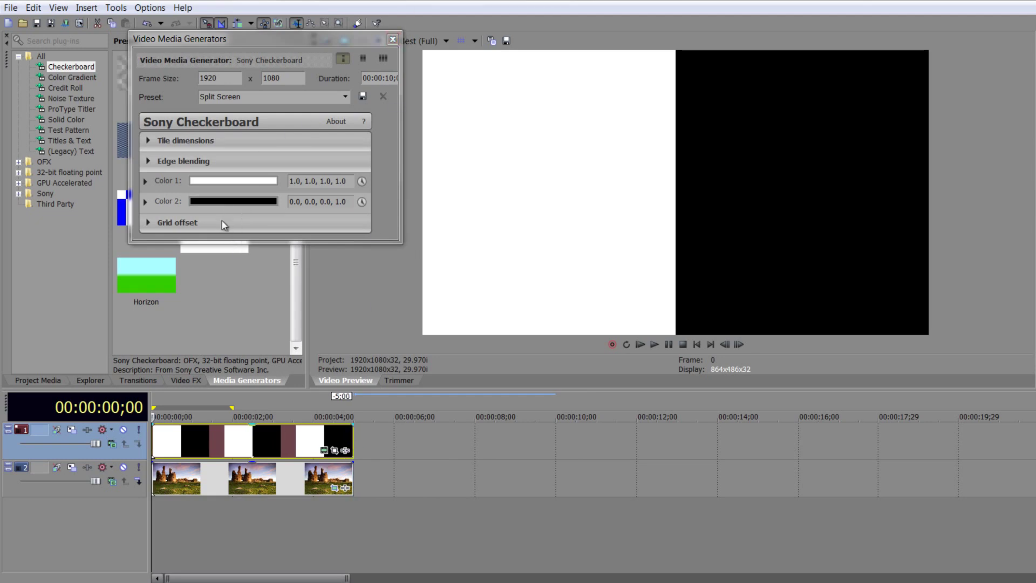
pyautogui.click(392, 40)
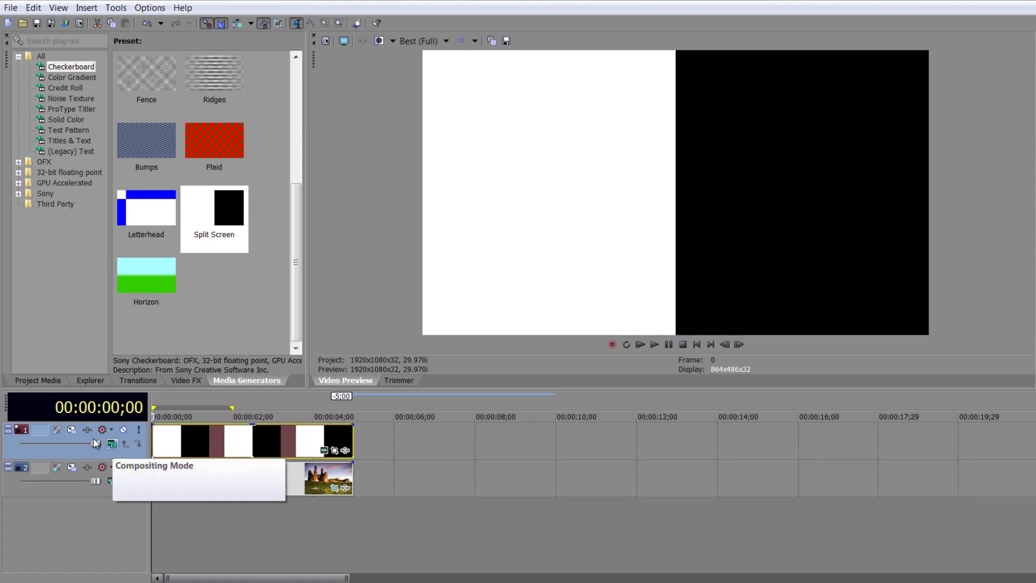
# Try lowering the split-screen event's opacity to about half and restore it, keeping the upper track's level at 100%
pyautogui.moveTo(254, 427)
pyautogui.mouseDown()
pyautogui.moveTo(253, 456)
pyautogui.moveTo(252, 443)
pyautogui.mouseUp()
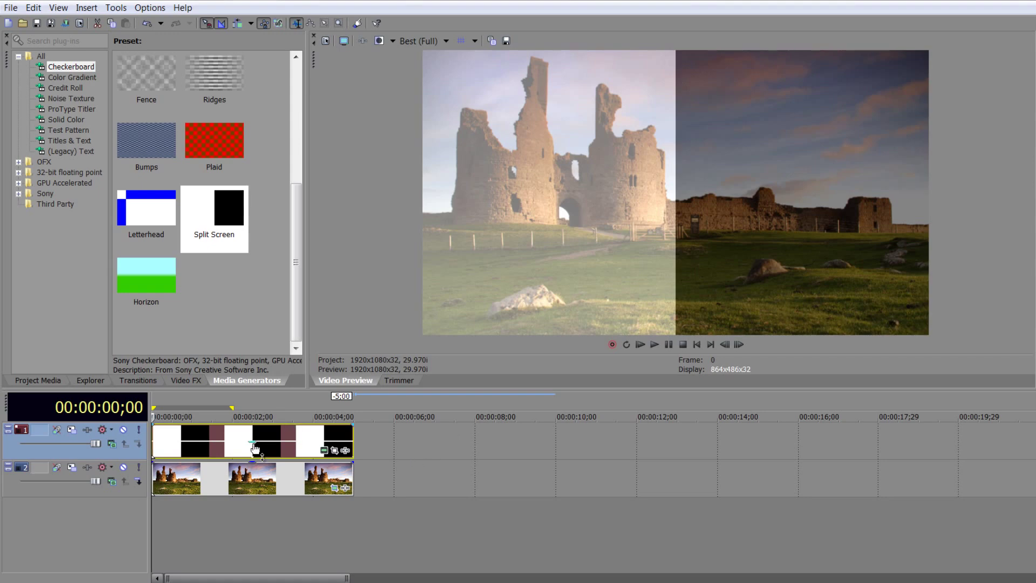
pyautogui.moveTo(253, 442); pyautogui.dragTo(263, 423)
pyautogui.moveTo(95, 443); pyautogui.dragTo(142, 452)
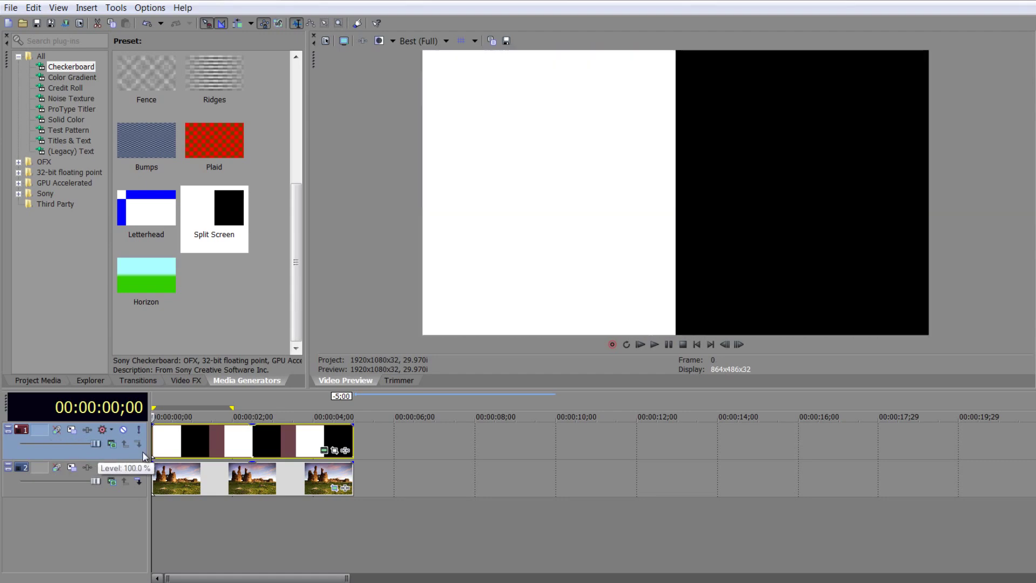
# Try the Add, Subtract and Multiply (Mask) compositing modes in turn on the split-screen track
pyautogui.click(112, 447)
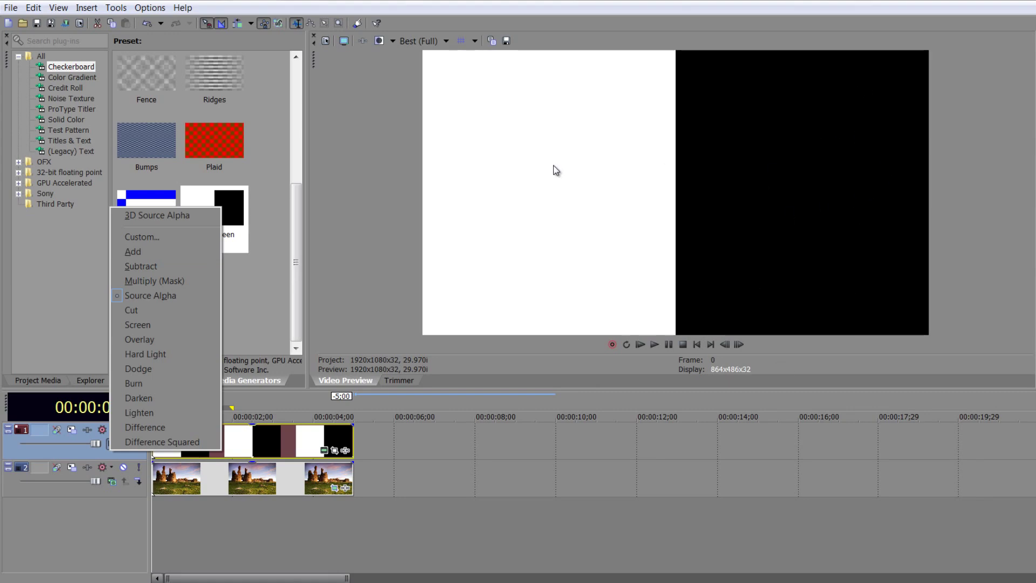
pyautogui.click(138, 253)
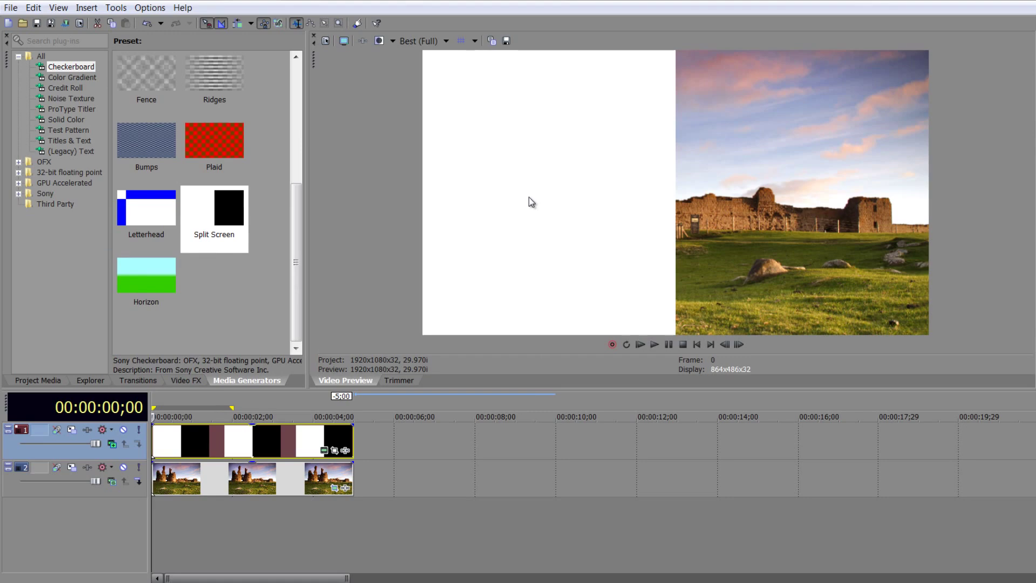
pyautogui.click(112, 443)
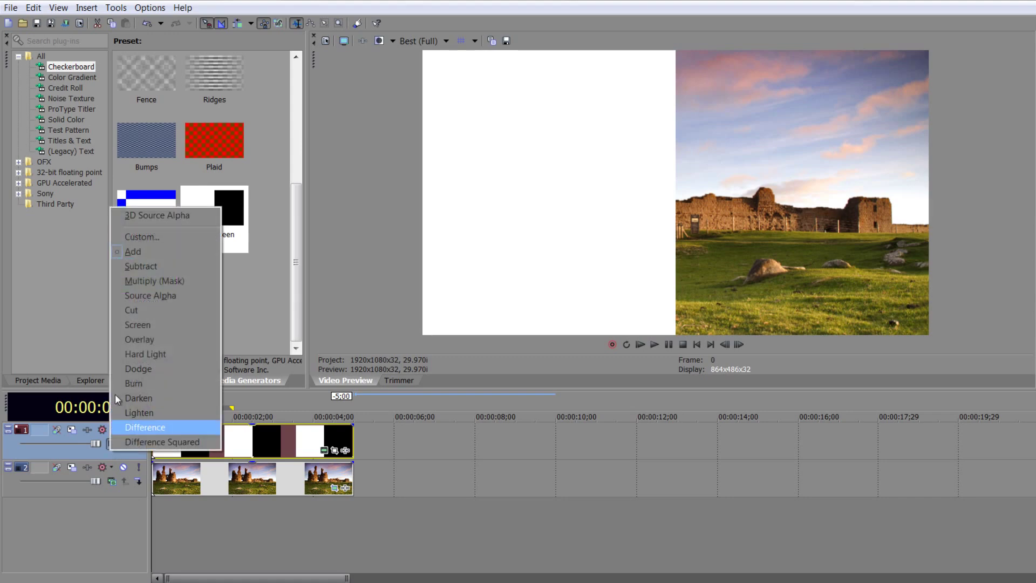
pyautogui.click(144, 267)
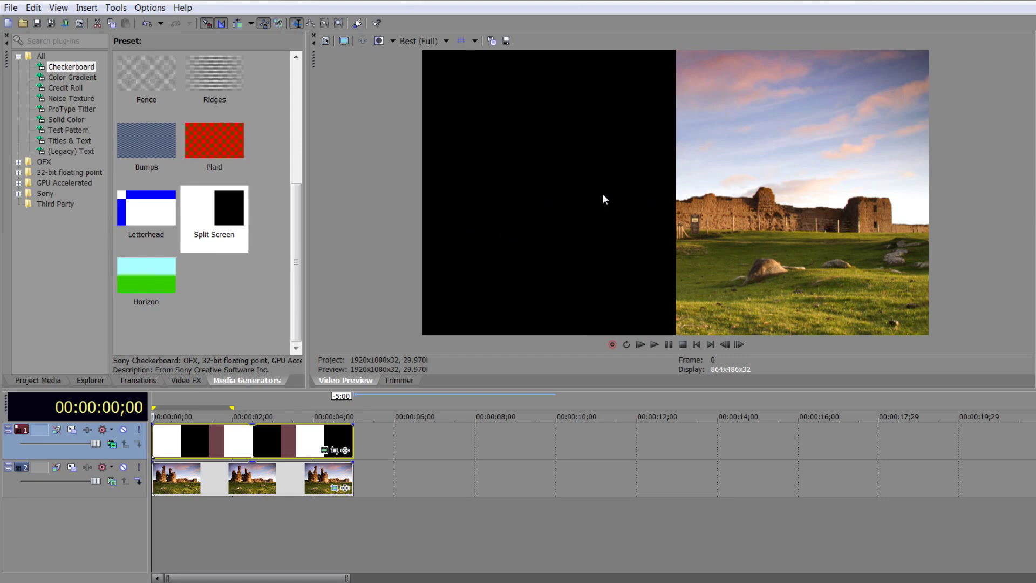
pyautogui.click(114, 445)
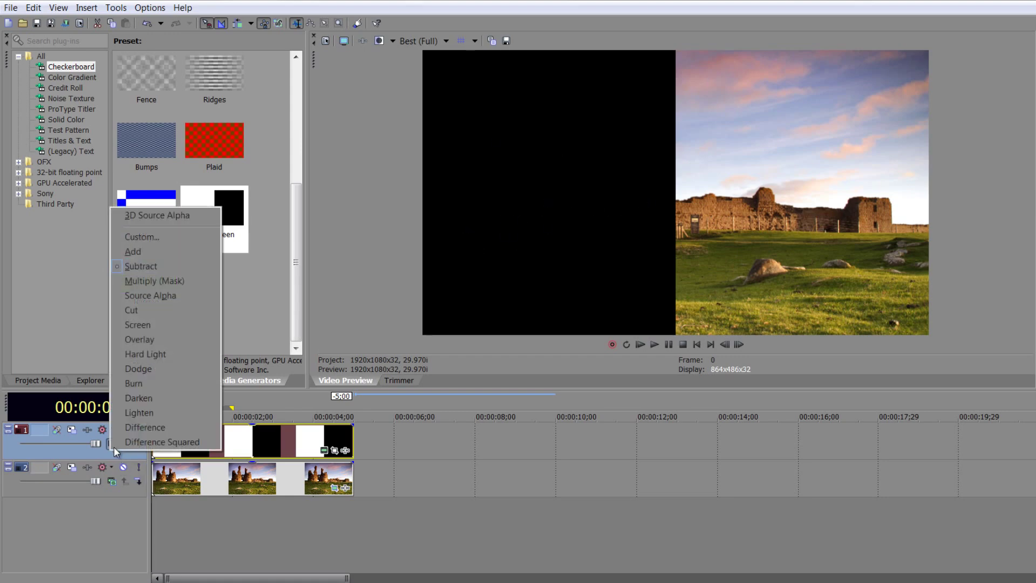
pyautogui.click(148, 285)
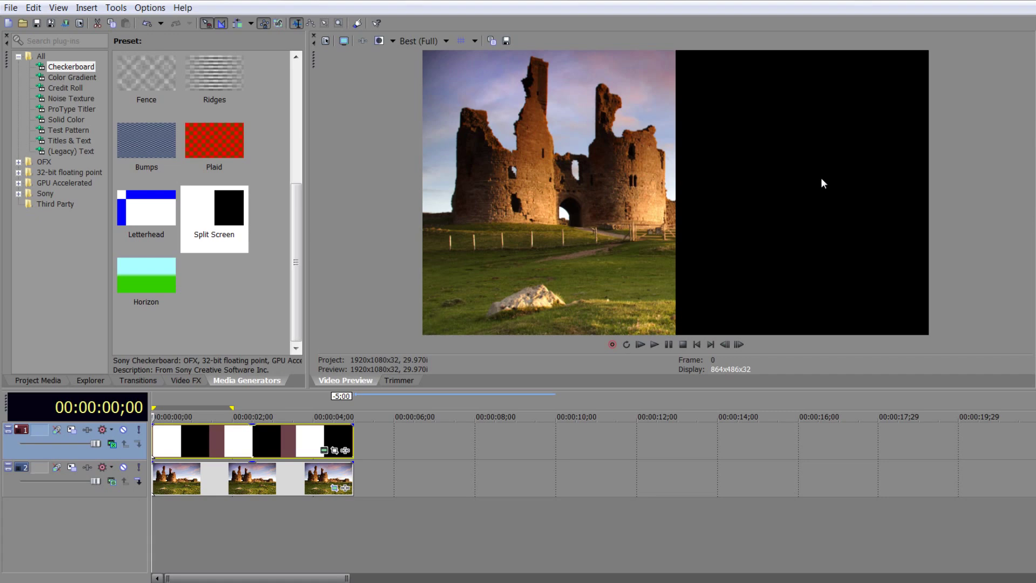
# Try the Cut, Difference and Difference Squared compositing modes in turn on the split-screen track
pyautogui.click(112, 449)
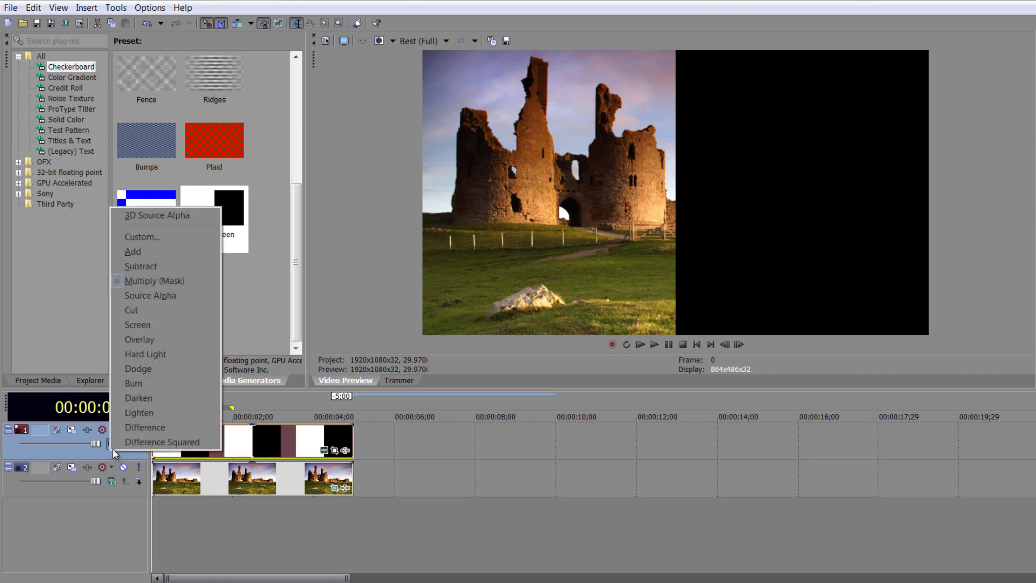
pyautogui.click(149, 319)
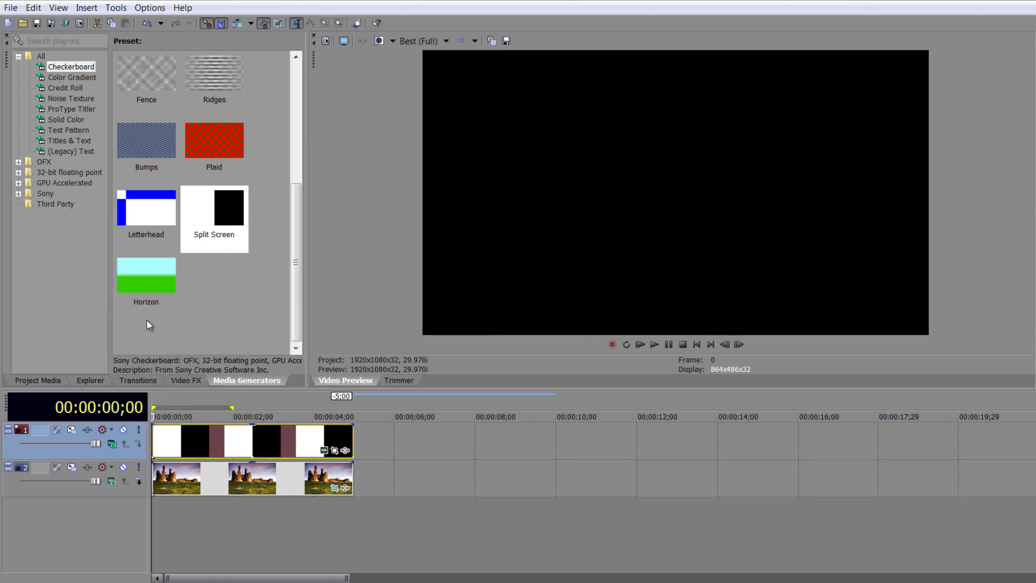
pyautogui.click(109, 448)
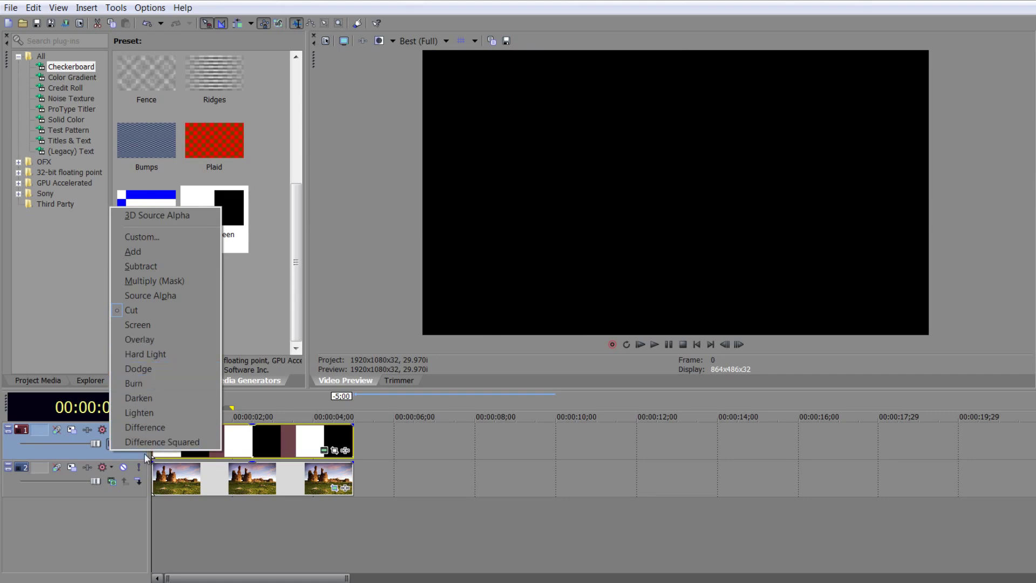
pyautogui.click(150, 428)
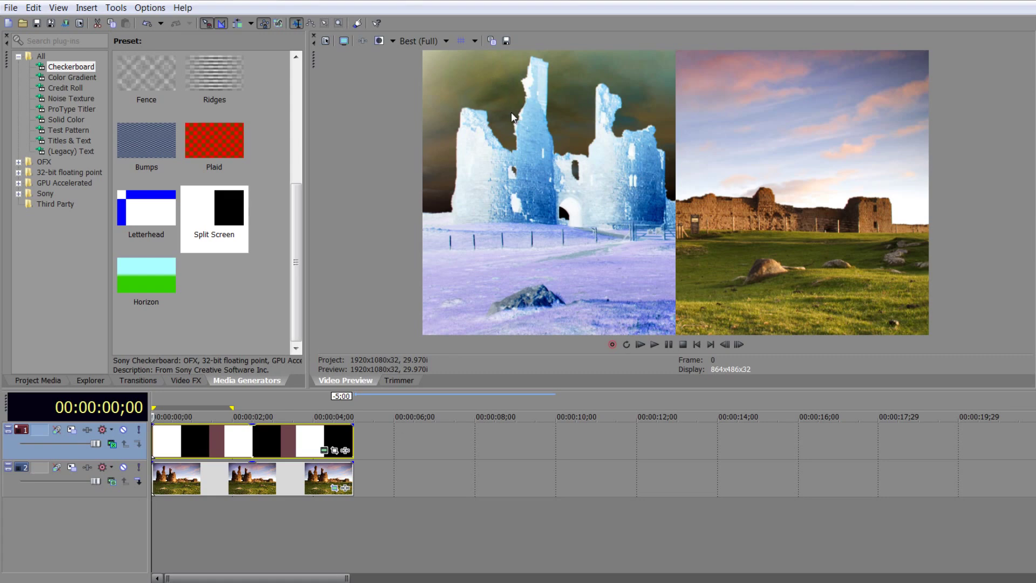
pyautogui.click(112, 444)
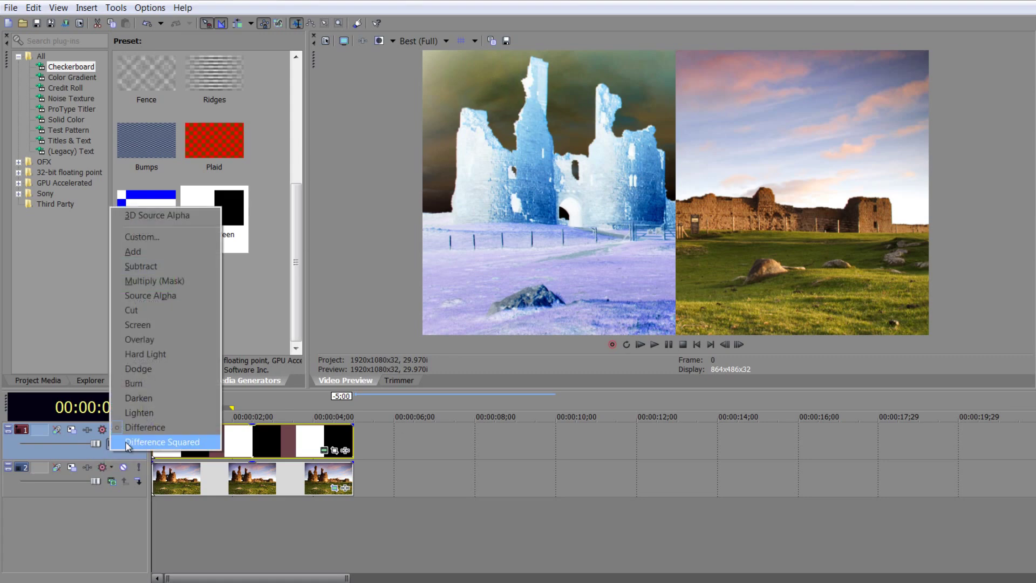
pyautogui.click(162, 442)
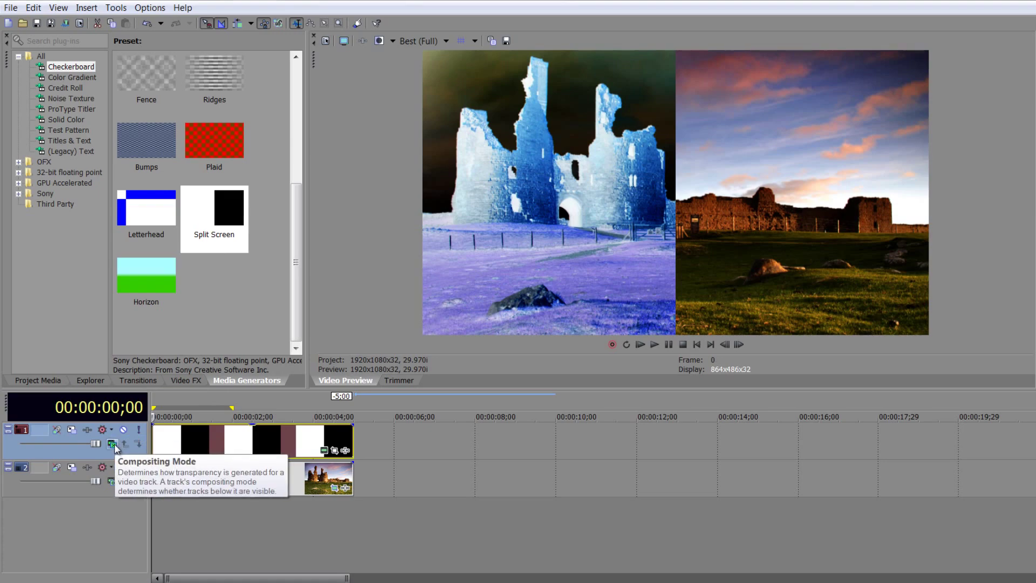
# Try the Overlay compositing mode on the split-screen track and change it to Screen
pyautogui.click(112, 444)
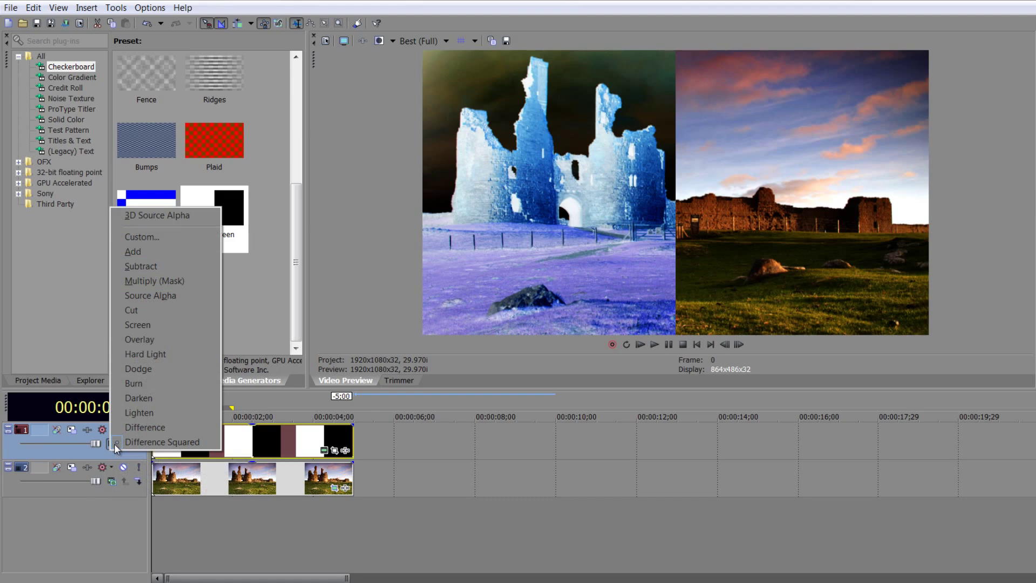
pyautogui.click(137, 345)
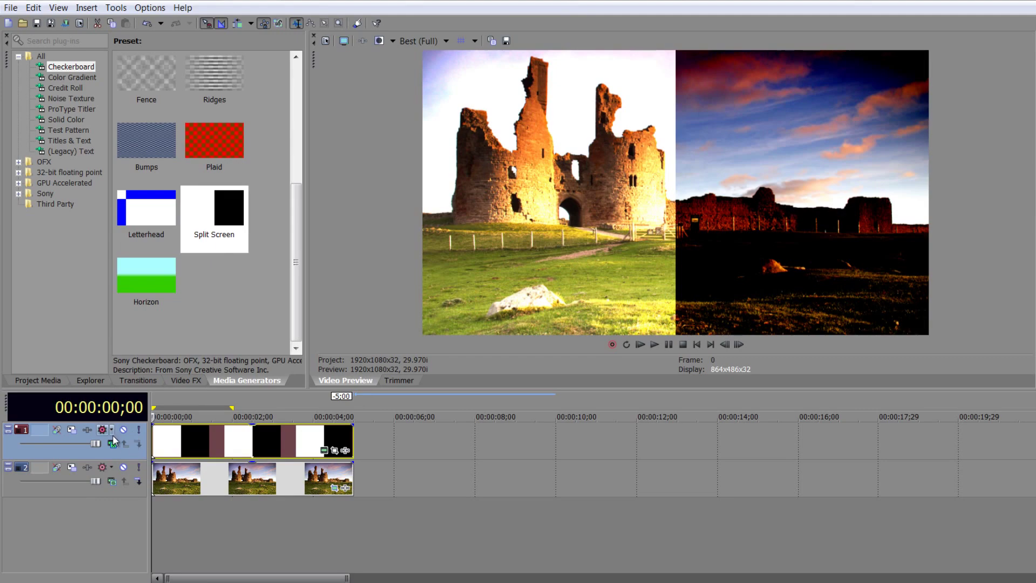
pyautogui.click(112, 443)
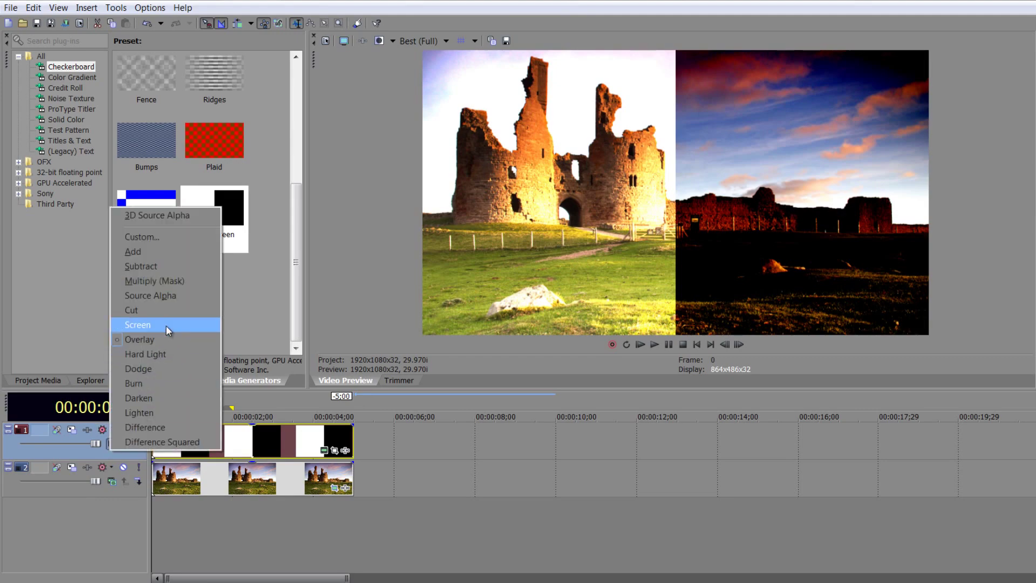
pyautogui.click(166, 325)
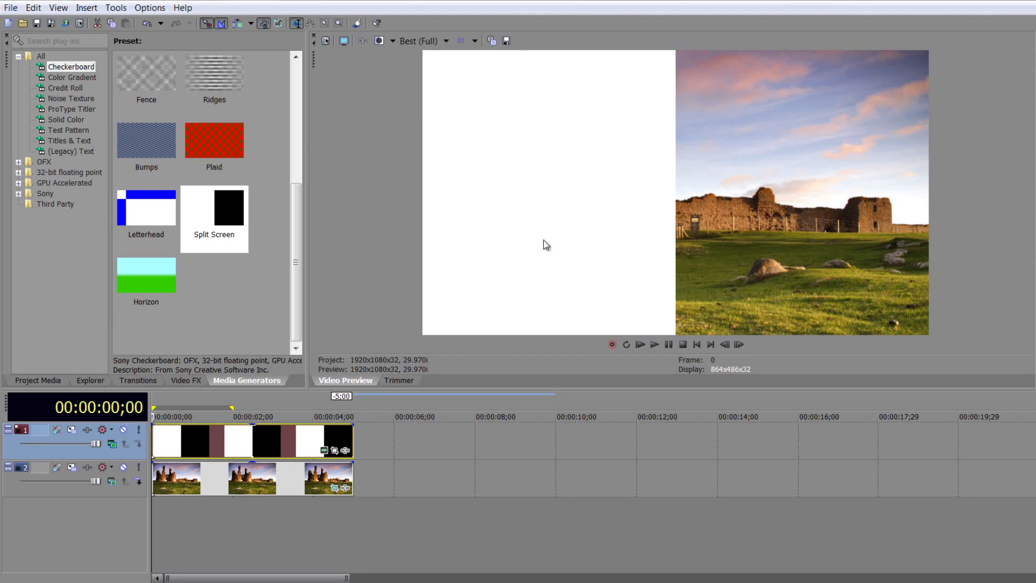
# Try the Hard Light compositing mode on the split-screen track and change it to Burn
pyautogui.click(114, 443)
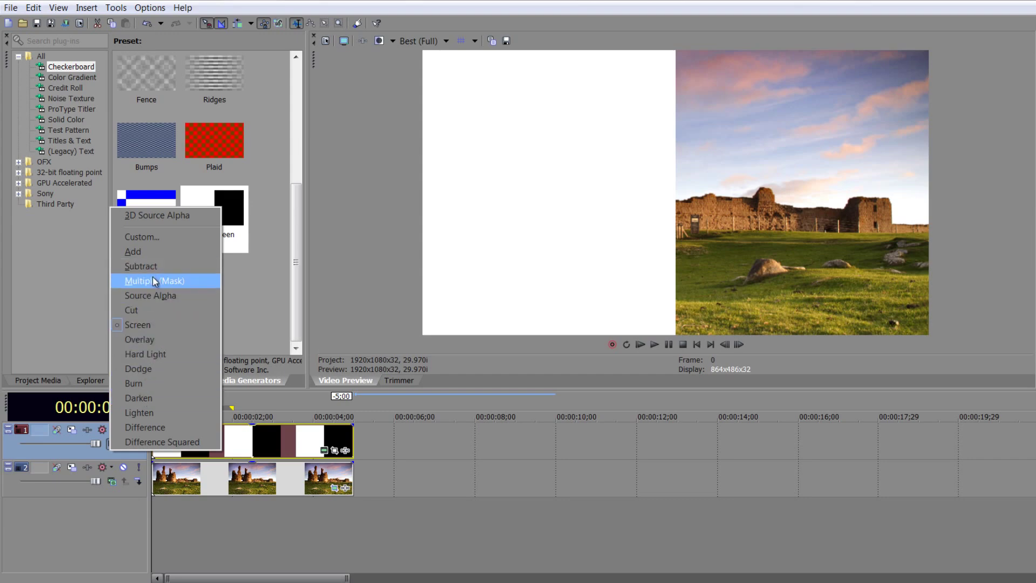
pyautogui.click(150, 353)
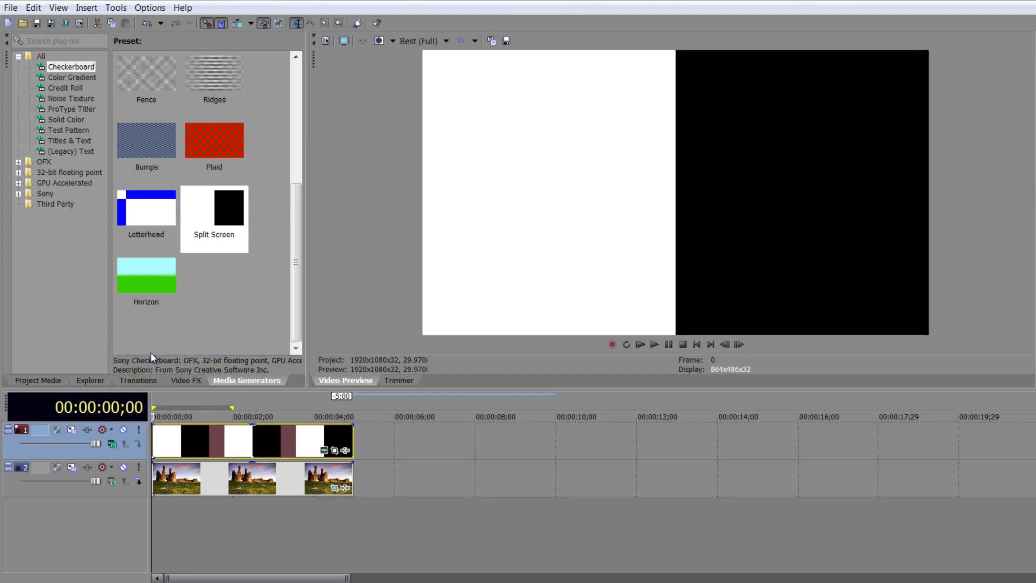
pyautogui.click(117, 445)
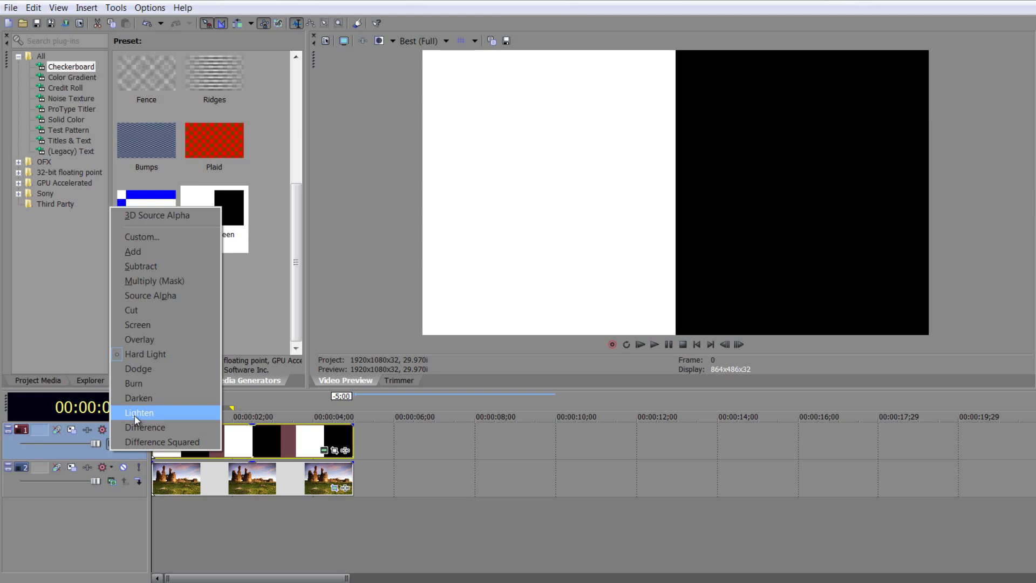
pyautogui.click(139, 384)
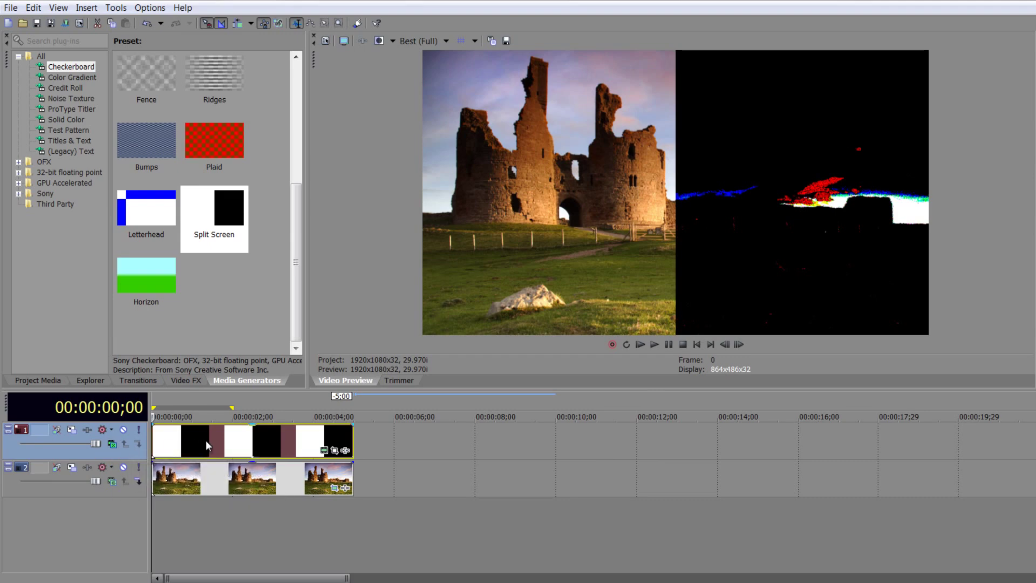
# Move the split-screen event about 6:07 later and place a Plaid checkerboard event at the start of the upper track
pyautogui.moveTo(206, 440); pyautogui.dragTo(458, 439)
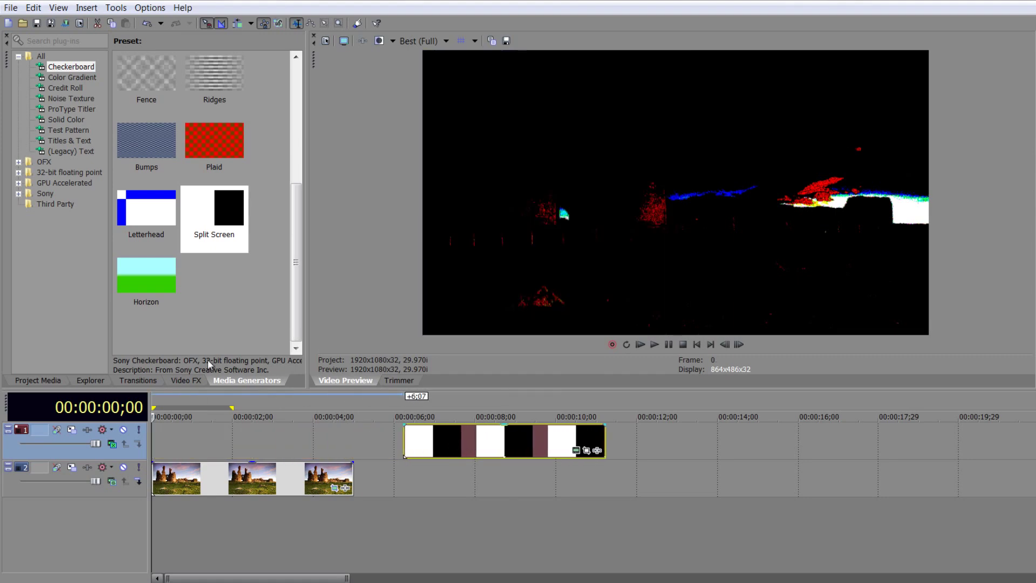
pyautogui.click(219, 138)
pyautogui.moveTo(160, 452); pyautogui.dragTo(160, 452)
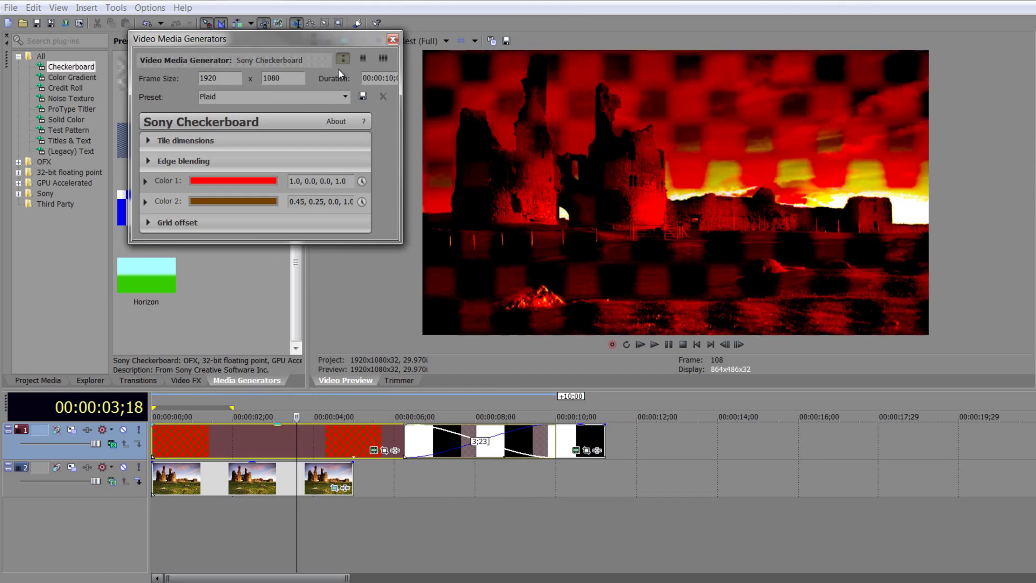
pyautogui.click(392, 40)
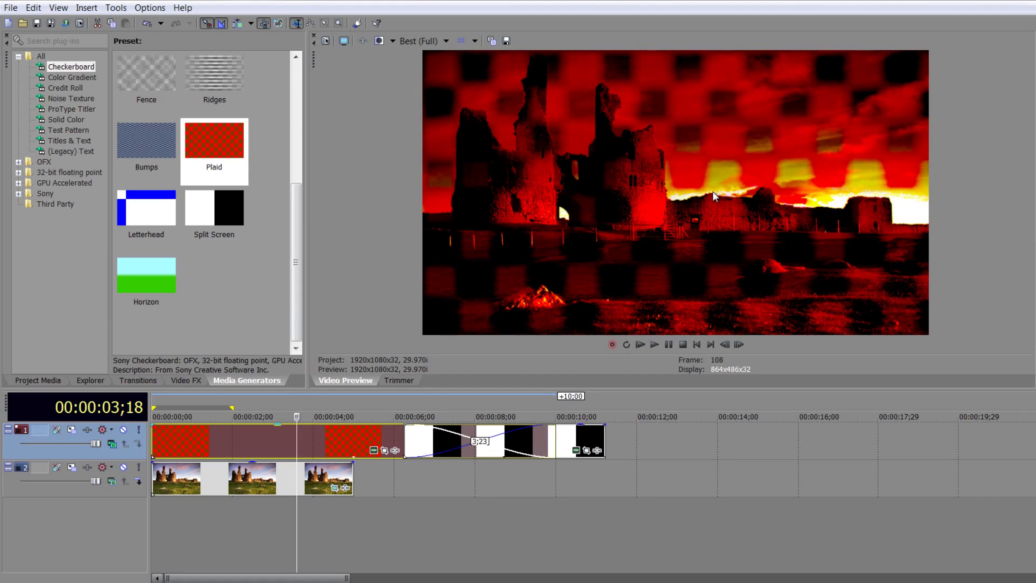
pyautogui.moveTo(277, 425)
pyautogui.mouseDown()
pyautogui.moveTo(281, 456)
pyautogui.moveTo(278, 419)
pyautogui.mouseUp()
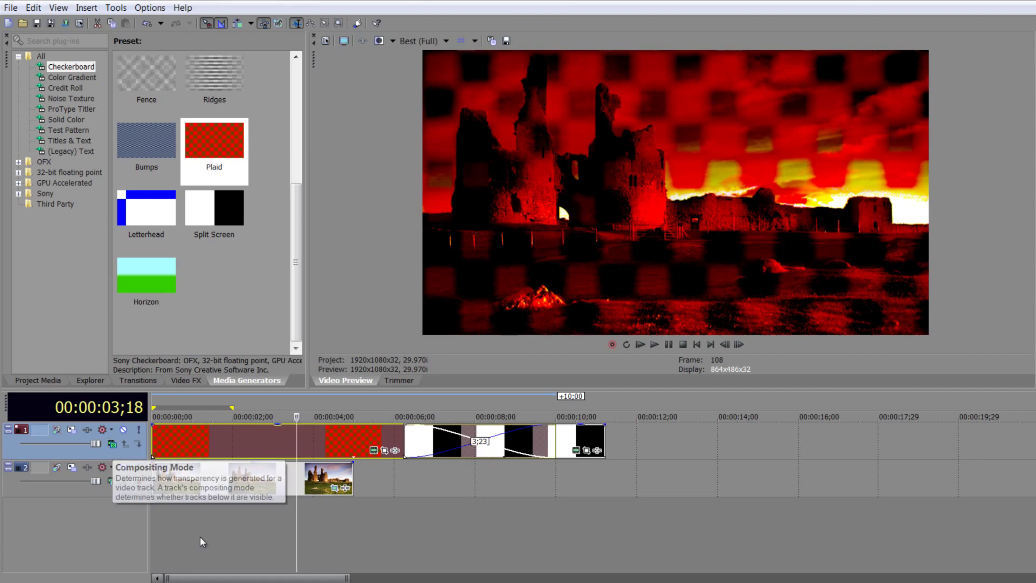
# Delete the split-screen and plaid events and set the upper track's compositing mode to Source Alpha
pyautogui.moveTo(626, 435); pyautogui.dragTo(681, 435)
pyautogui.click(559, 443)
pyautogui.press('Delete')
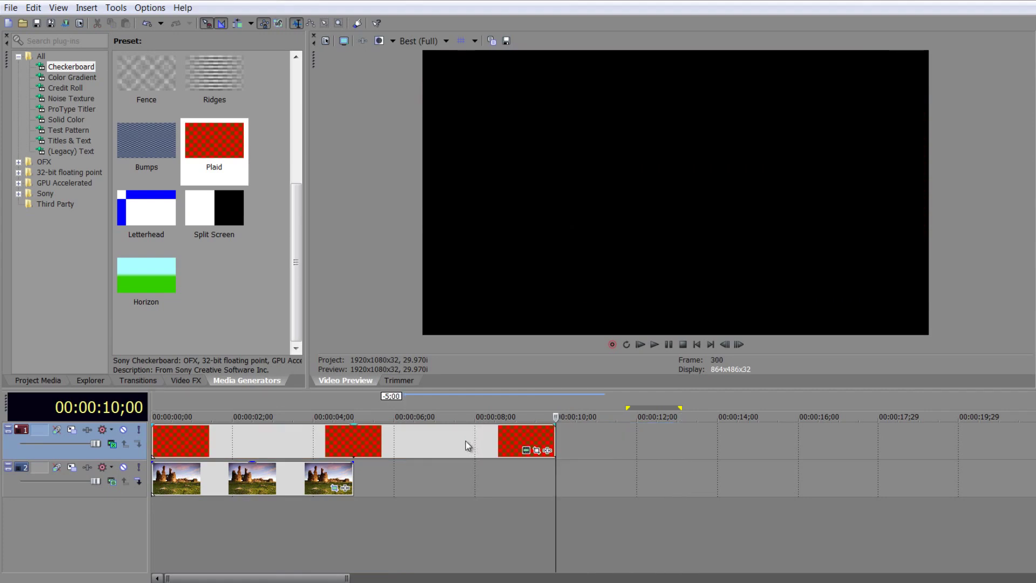
pyautogui.click(326, 436)
pyautogui.press('Delete')
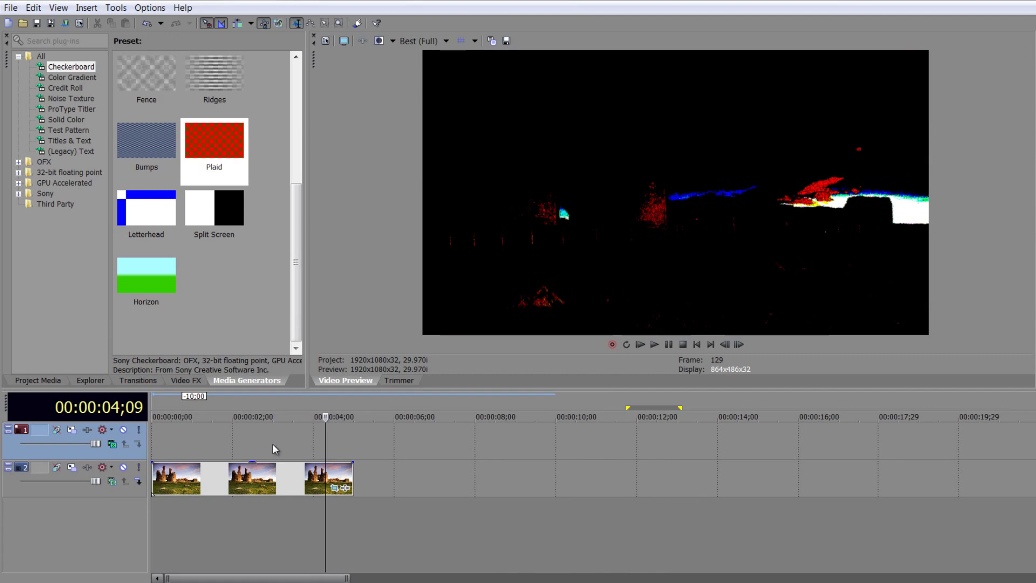
pyautogui.click(112, 444)
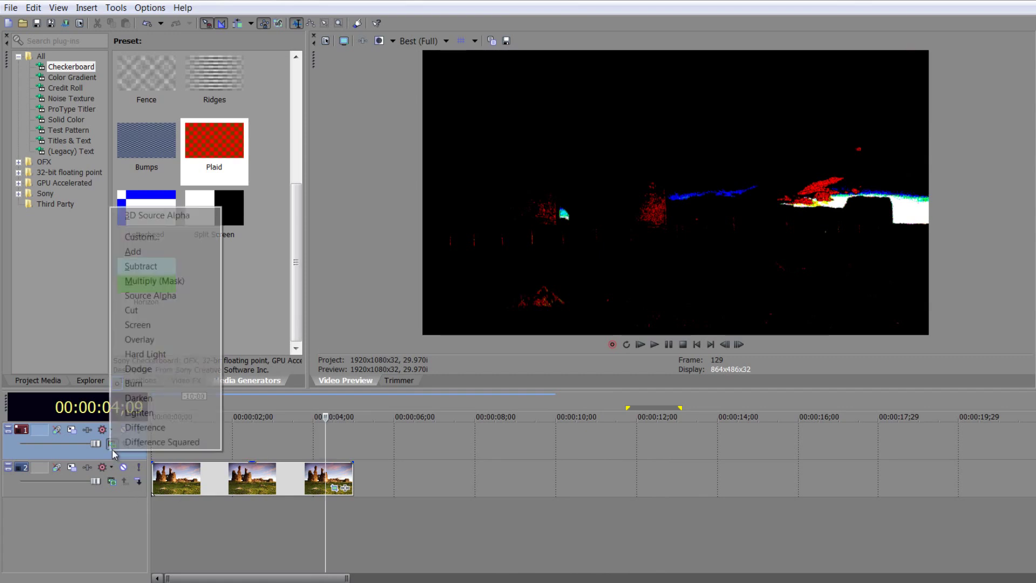
pyautogui.click(143, 300)
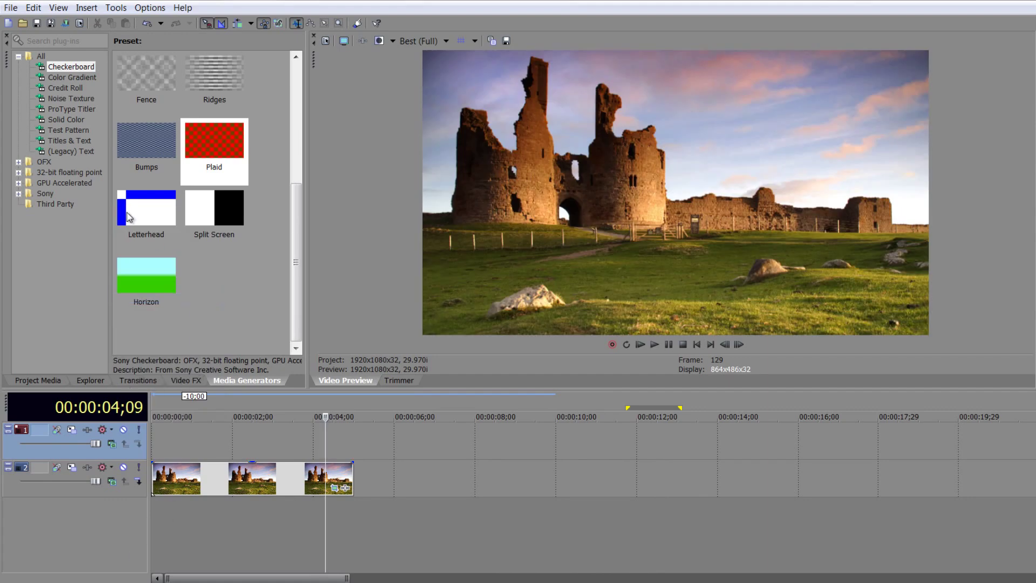
# Add a default Titles & Text event at the start of the upper track and move the cursor to 00:00:02;10
pyautogui.click(60, 138)
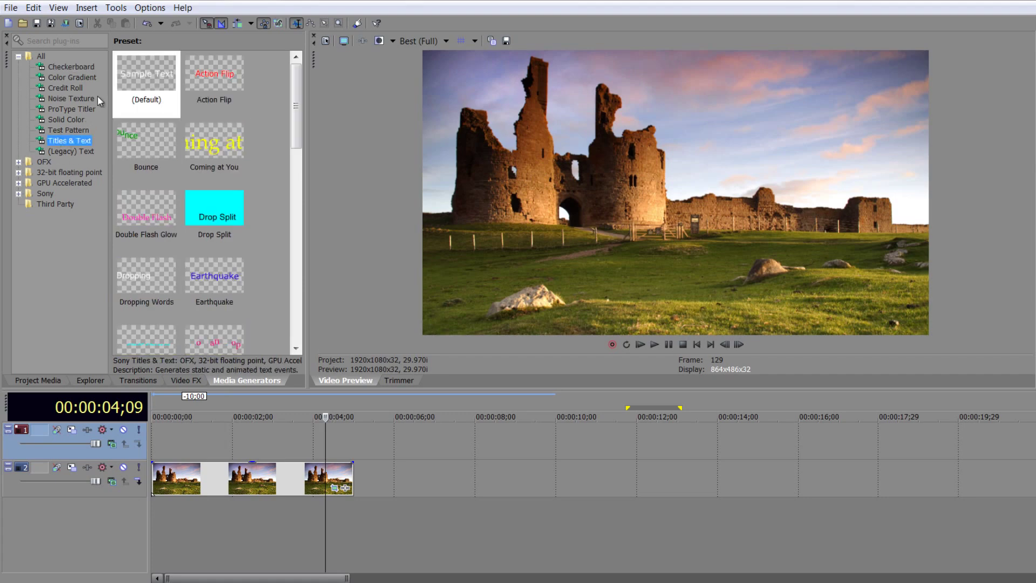
pyautogui.moveTo(154, 85); pyautogui.dragTo(152, 432)
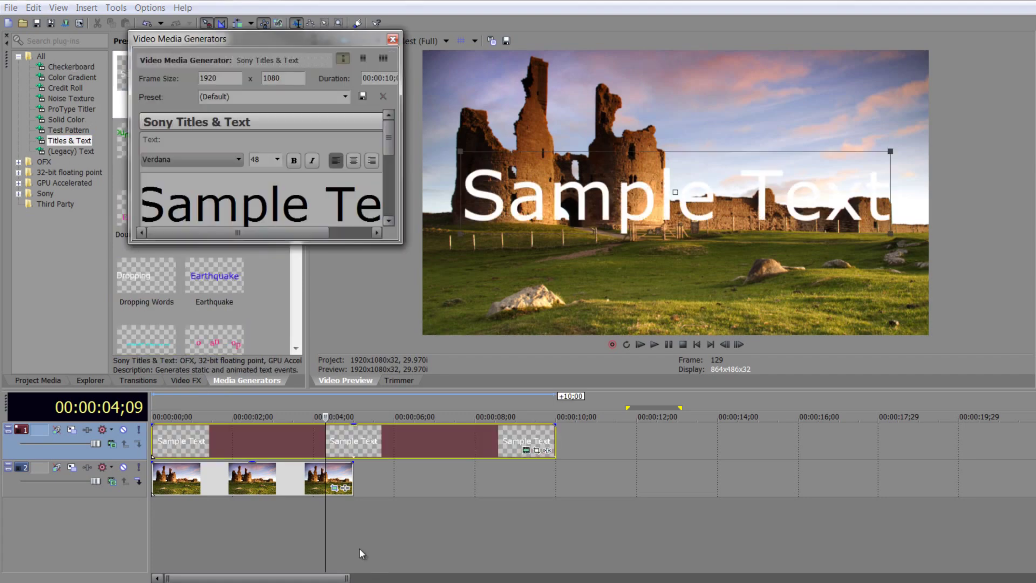
pyautogui.moveTo(325, 440); pyautogui.dragTo(246, 449)
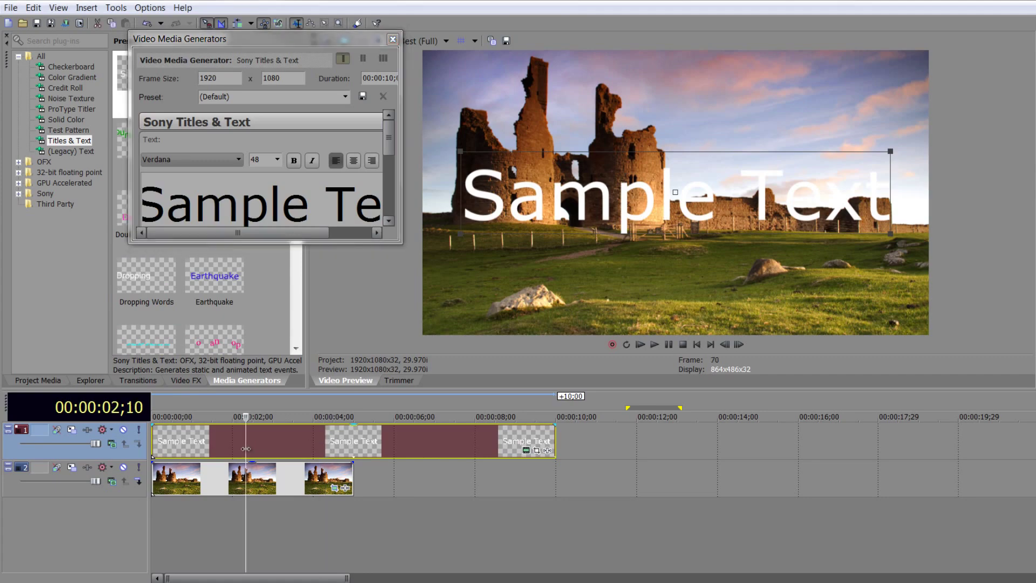
pyautogui.click(392, 39)
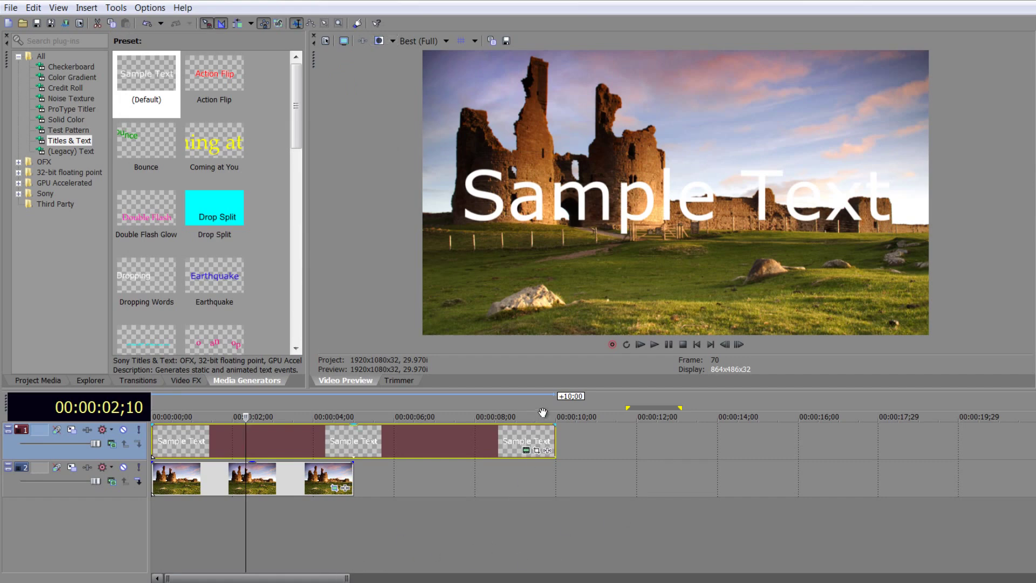
# Lower the location of the sample text so it sits over the grass, keeping it horizontally centred at 0.50
pyautogui.click(526, 451)
pyautogui.moveTo(234, 241); pyautogui.dragTo(228, 495)
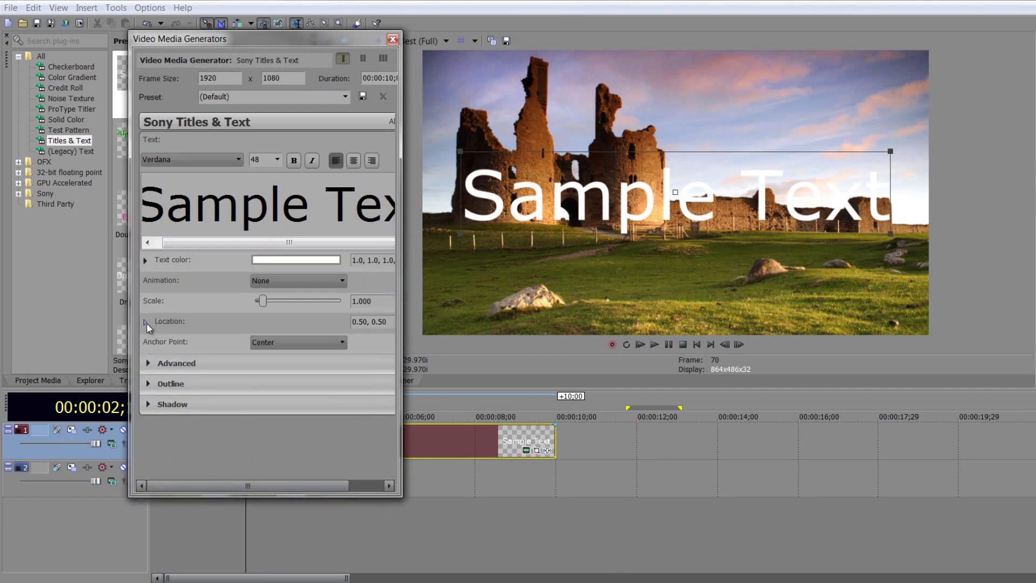
pyautogui.click(145, 322)
pyautogui.moveTo(319, 365); pyautogui.dragTo(319, 376)
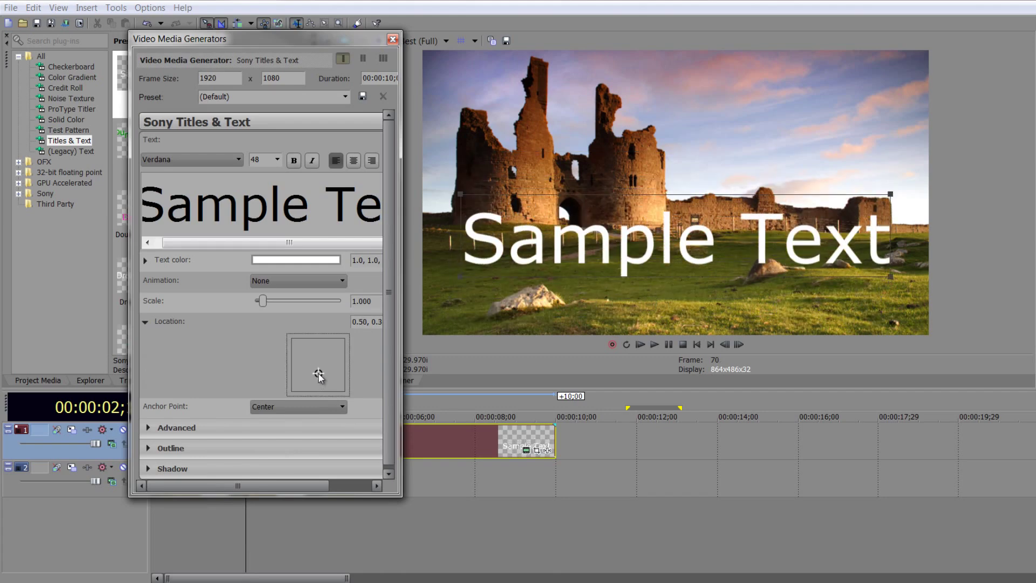
pyautogui.click(392, 39)
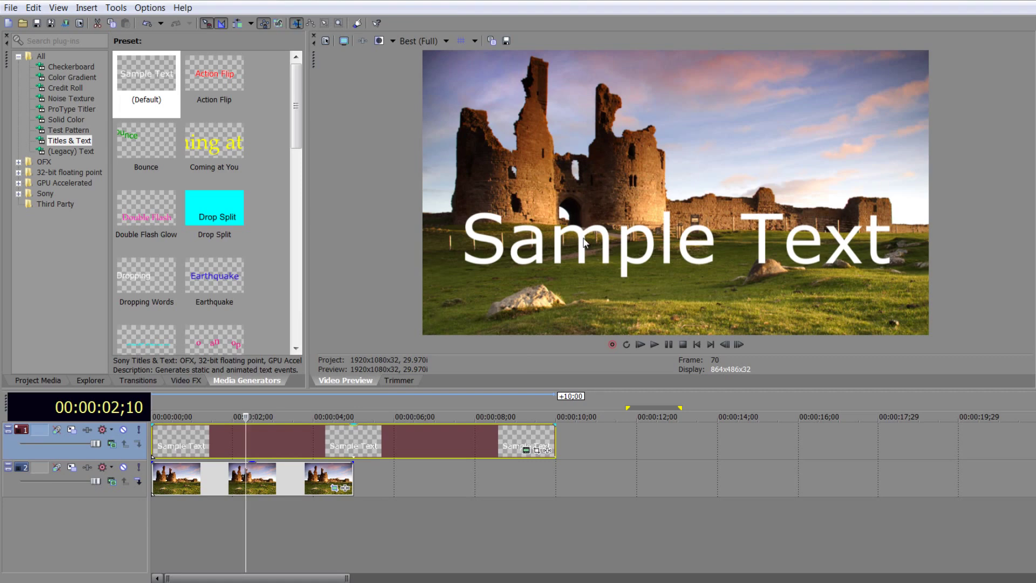
# Try the Multiply (Mask) and Cut compositing modes on the text track and restore Source Alpha
pyautogui.click(111, 429)
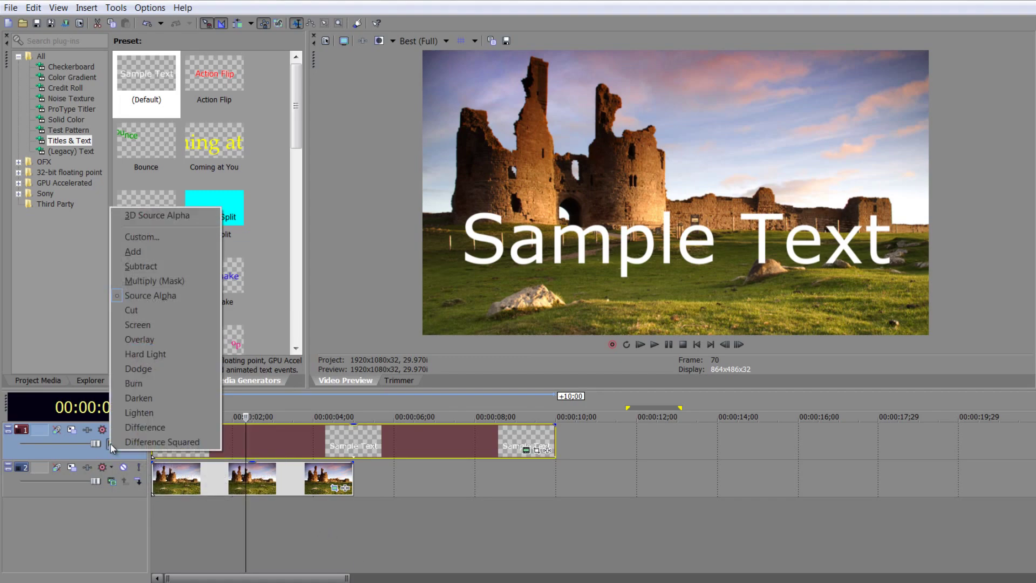
pyautogui.click(164, 284)
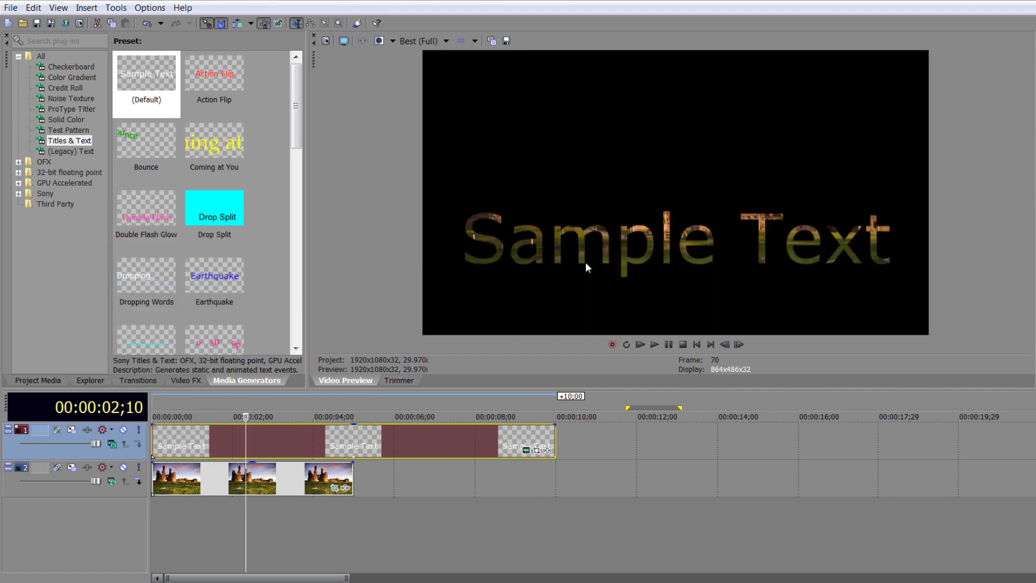
pyautogui.click(115, 447)
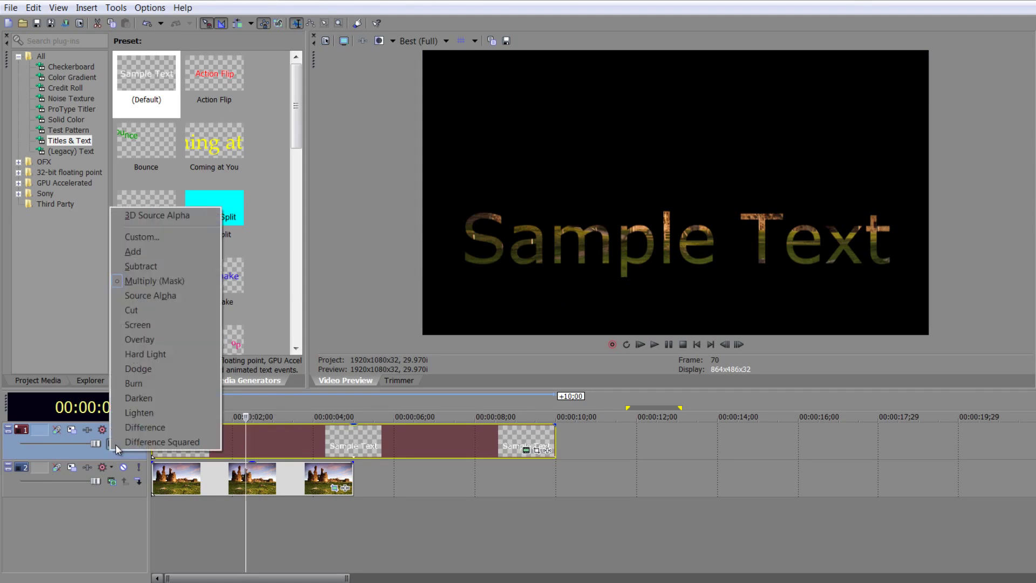
pyautogui.click(130, 309)
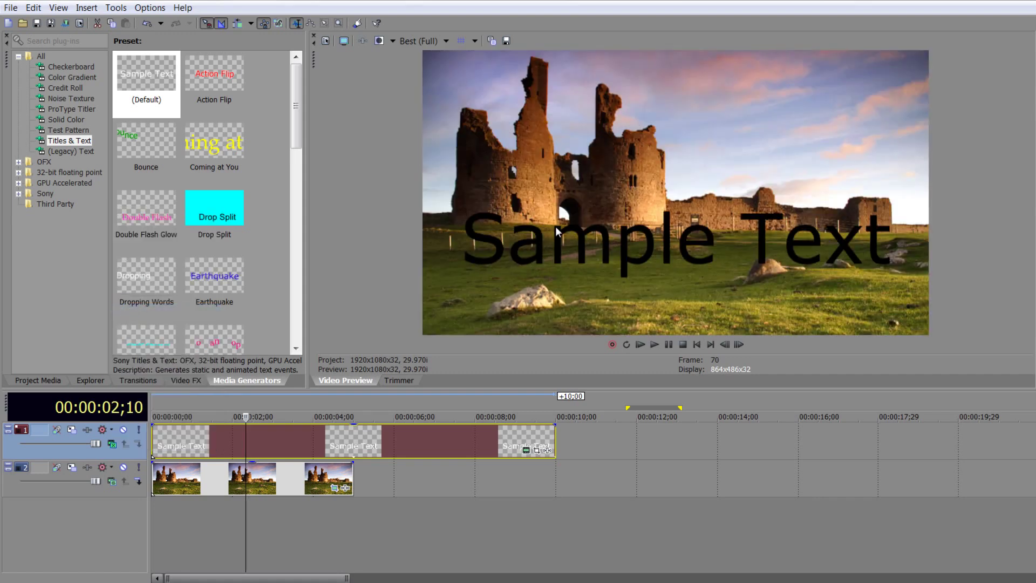
pyautogui.press('space')
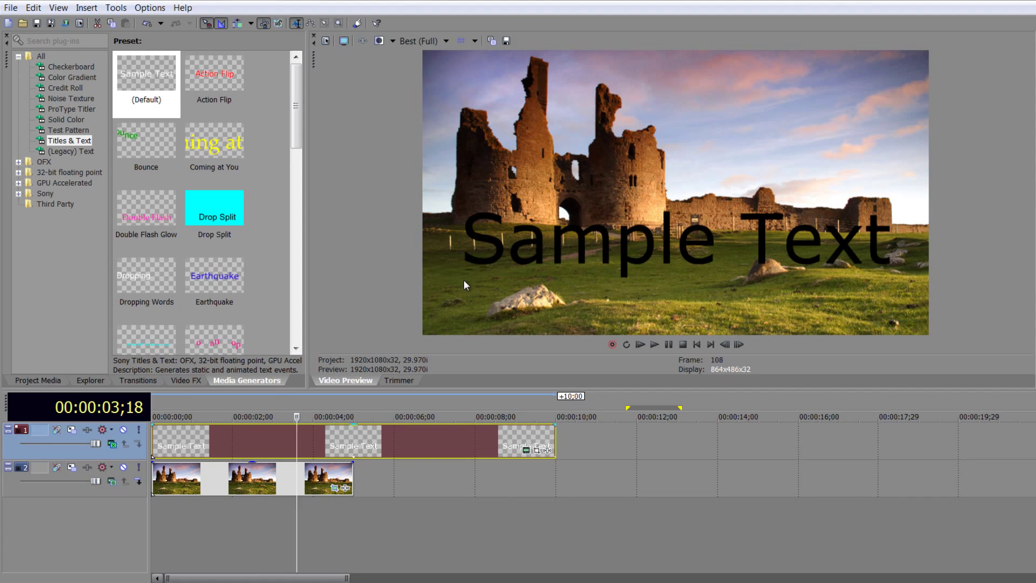
pyautogui.click(111, 430)
pyautogui.click(128, 296)
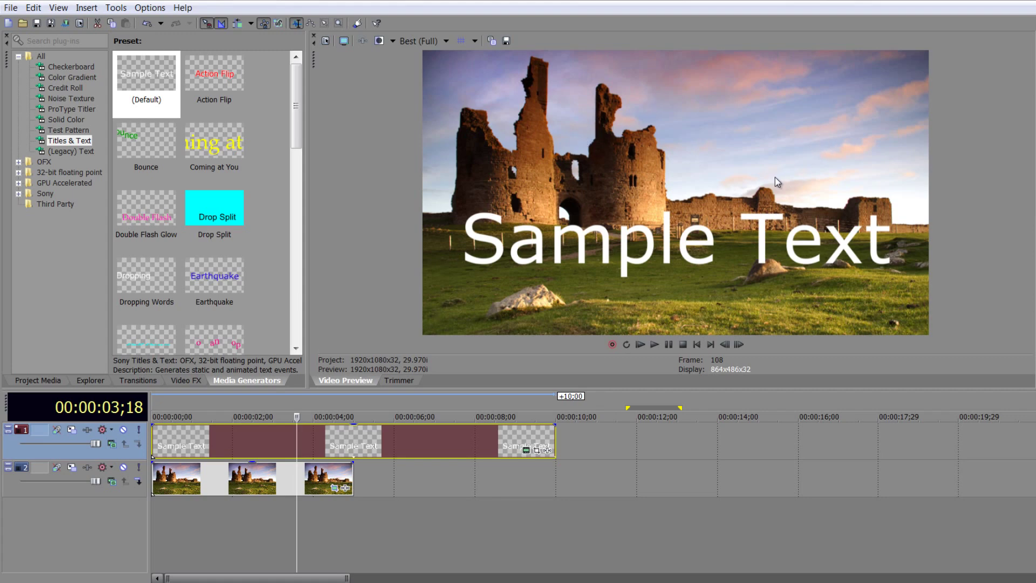
# Try the Cut mode on the text track again and change its compositing mode to Multiply (Mask)
pyautogui.click(113, 444)
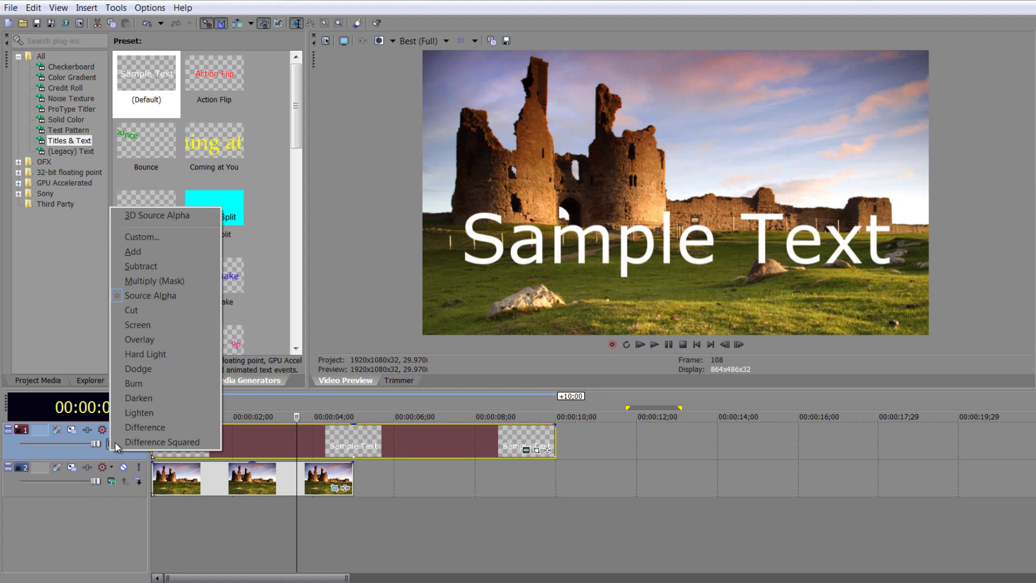
pyautogui.click(131, 310)
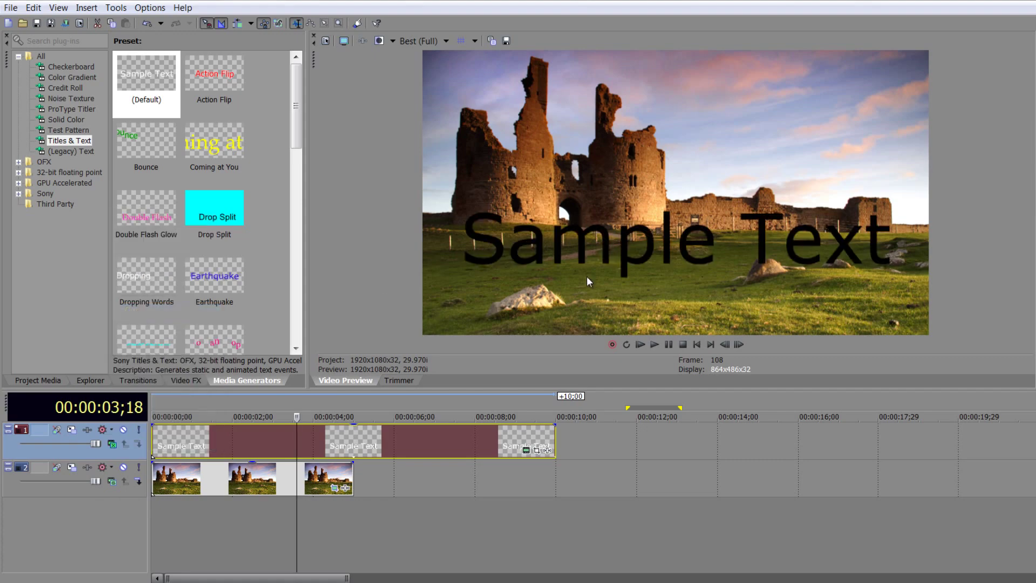
pyautogui.click(113, 445)
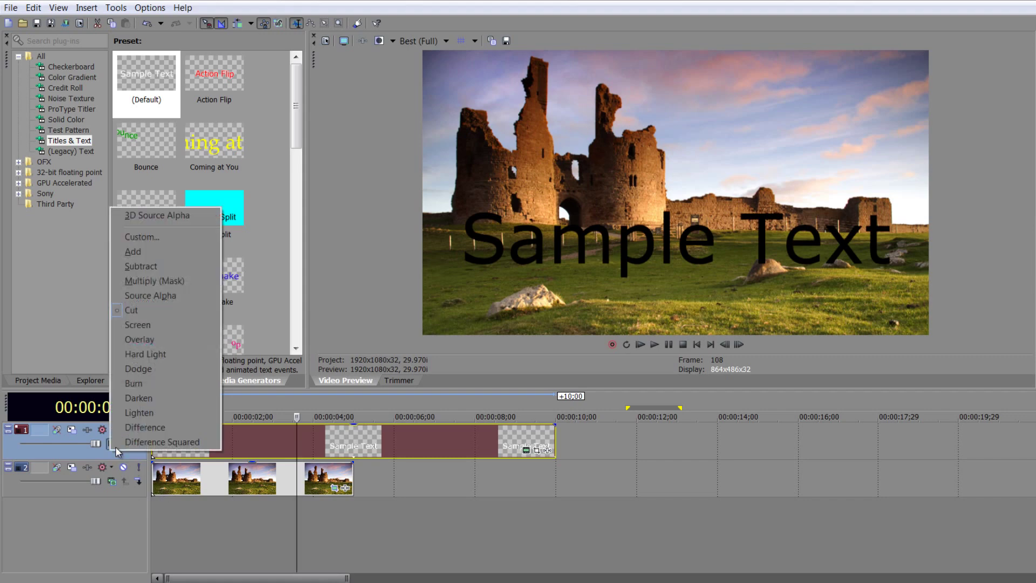
pyautogui.click(140, 286)
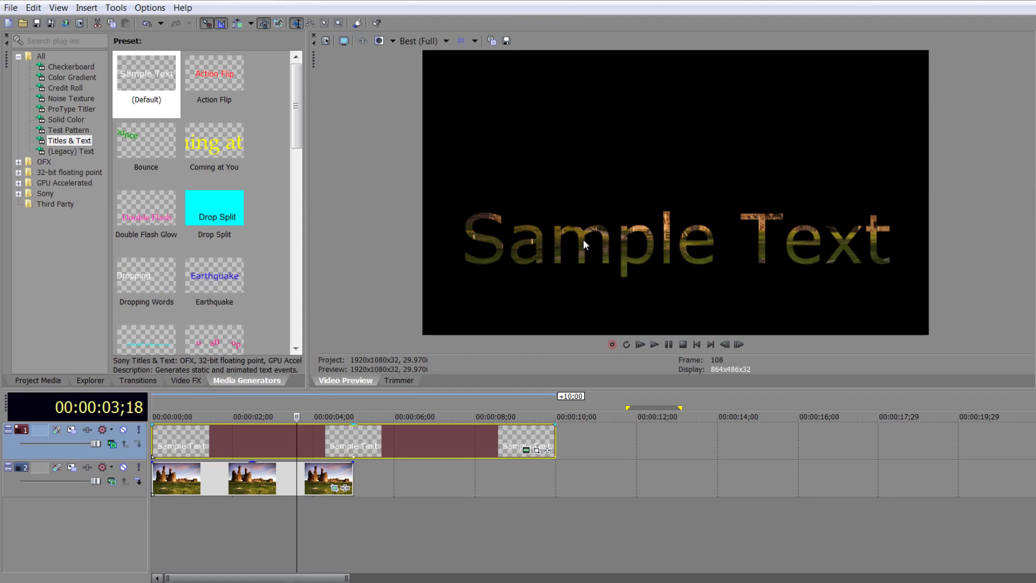
# Open the sample text's generator settings and try several pink, red and orange text colours
pyautogui.click(526, 451)
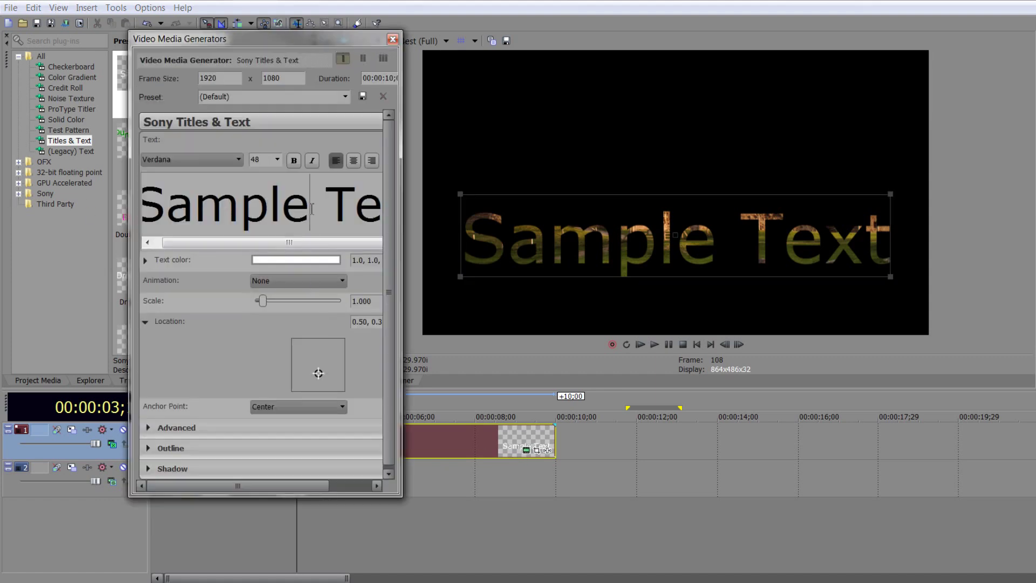
pyautogui.doubleClick(312, 209)
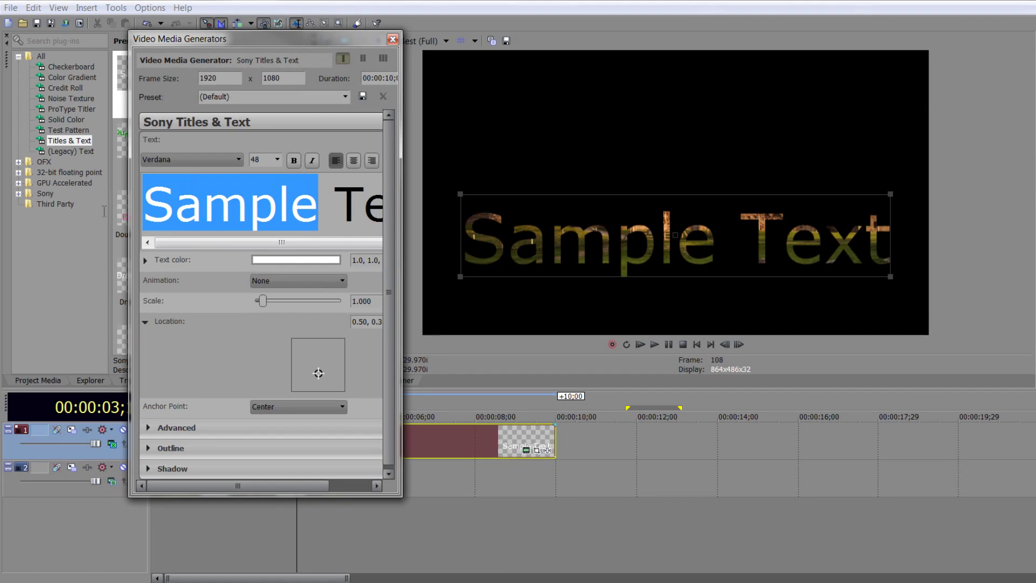
pyautogui.click(303, 261)
pyautogui.click(242, 292)
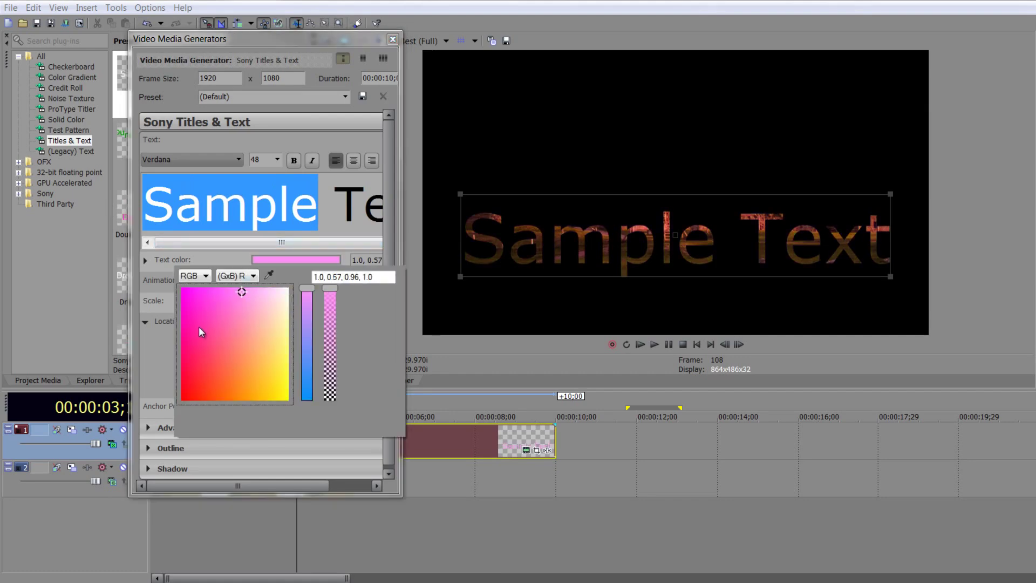
pyautogui.click(220, 357)
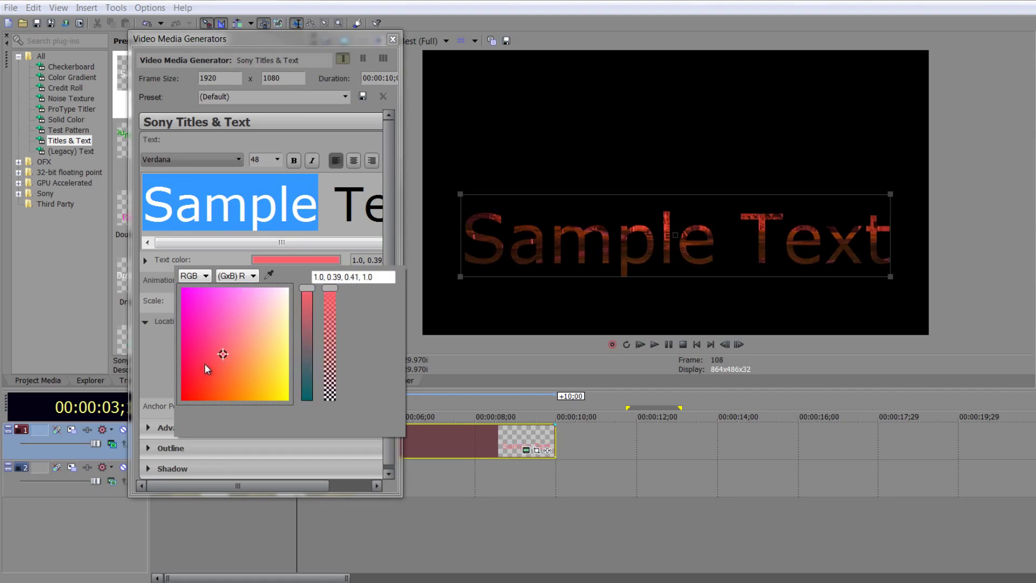
pyautogui.click(205, 364)
pyautogui.click(219, 357)
pyautogui.click(252, 318)
pyautogui.click(244, 361)
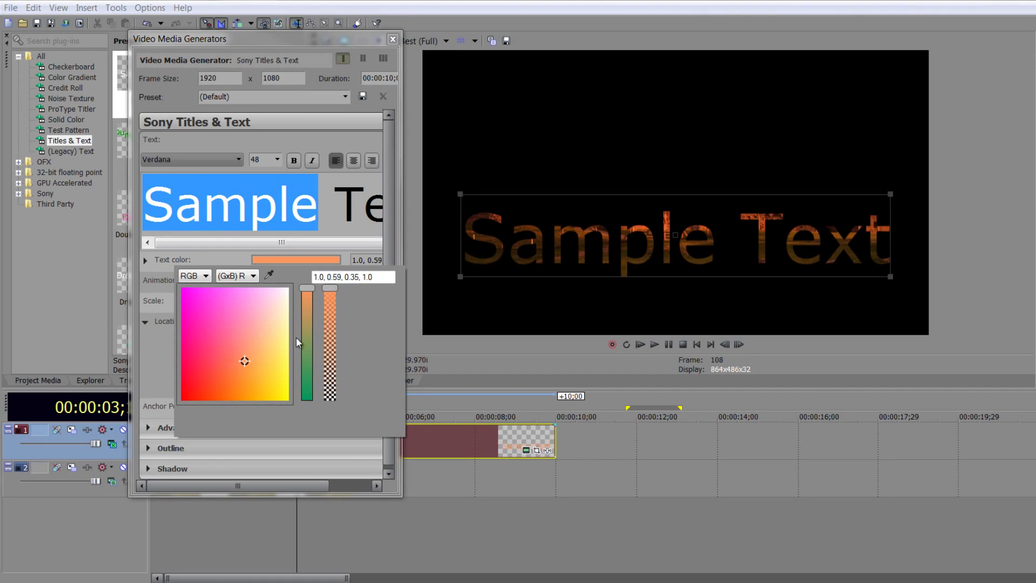
# Try green, dark red and bright red text colours, restore white (1.0, 1.0, 1.0, 1.0), and close the generator settings
pyautogui.moveTo(313, 289); pyautogui.dragTo(308, 377)
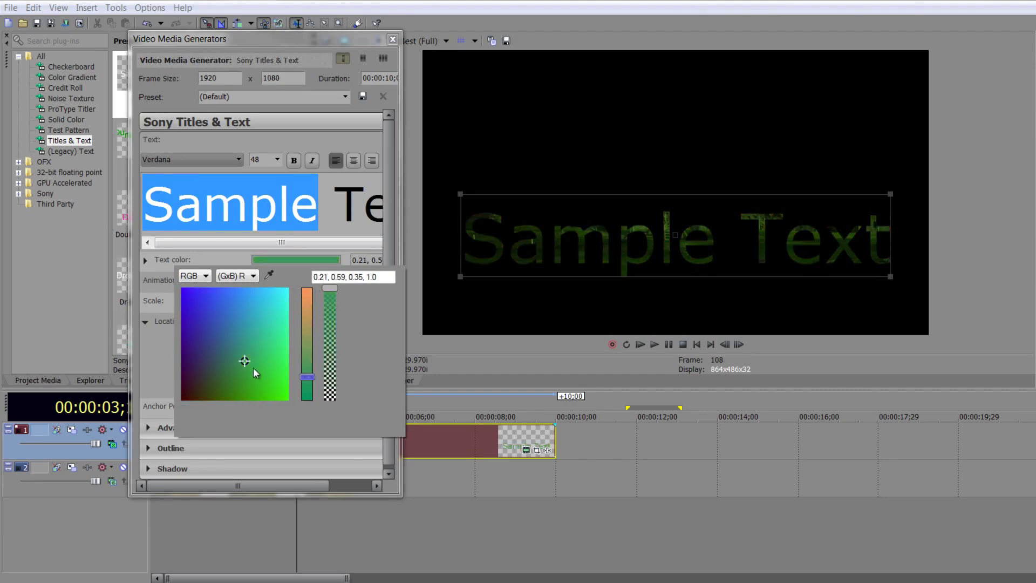
pyautogui.moveTo(242, 359)
pyautogui.mouseDown()
pyautogui.moveTo(211, 290)
pyautogui.moveTo(183, 290)
pyautogui.moveTo(165, 394)
pyautogui.mouseUp()
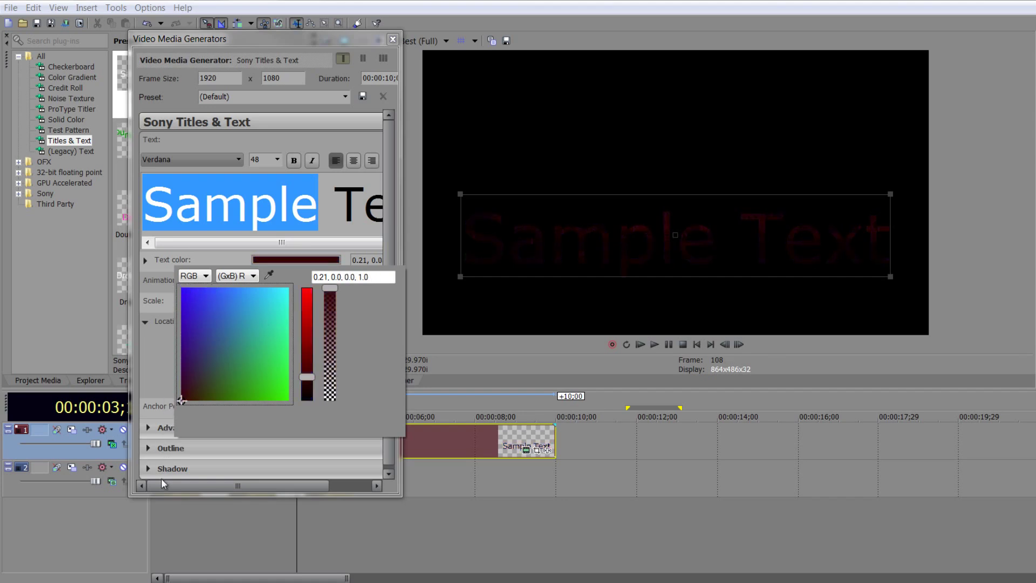
pyautogui.moveTo(311, 378); pyautogui.dragTo(306, 287)
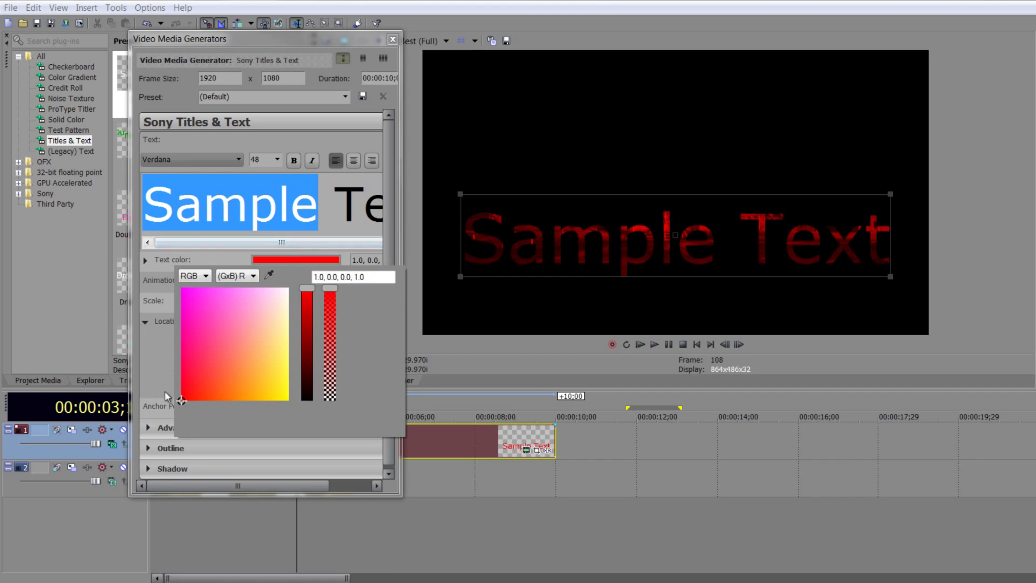
pyautogui.moveTo(231, 376)
pyautogui.mouseDown()
pyautogui.moveTo(277, 319)
pyautogui.moveTo(289, 273)
pyautogui.moveTo(187, 358)
pyautogui.moveTo(270, 389)
pyautogui.moveTo(218, 313)
pyautogui.moveTo(194, 317)
pyautogui.moveTo(209, 332)
pyautogui.moveTo(348, 235)
pyautogui.mouseUp()
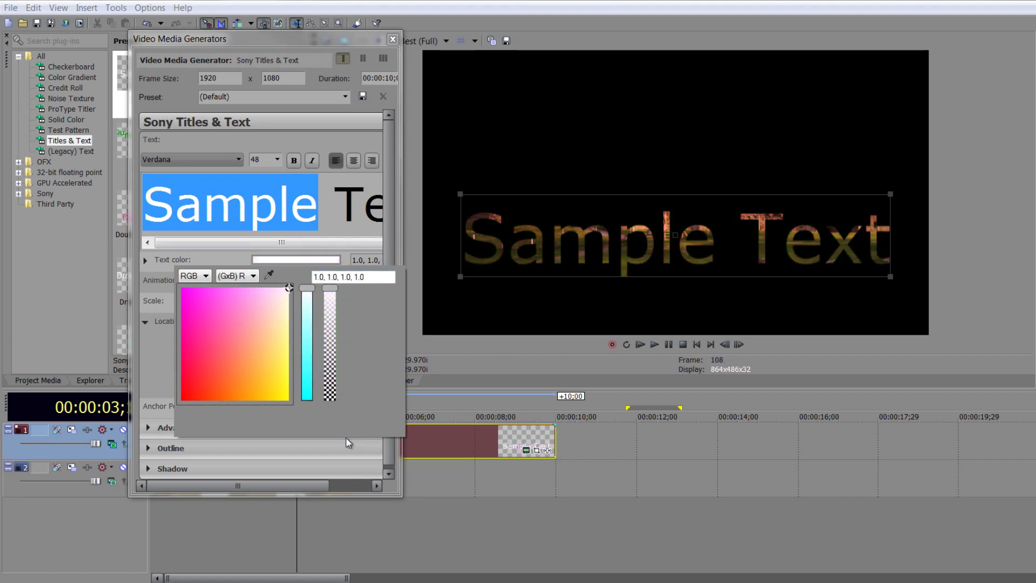
pyautogui.click(393, 41)
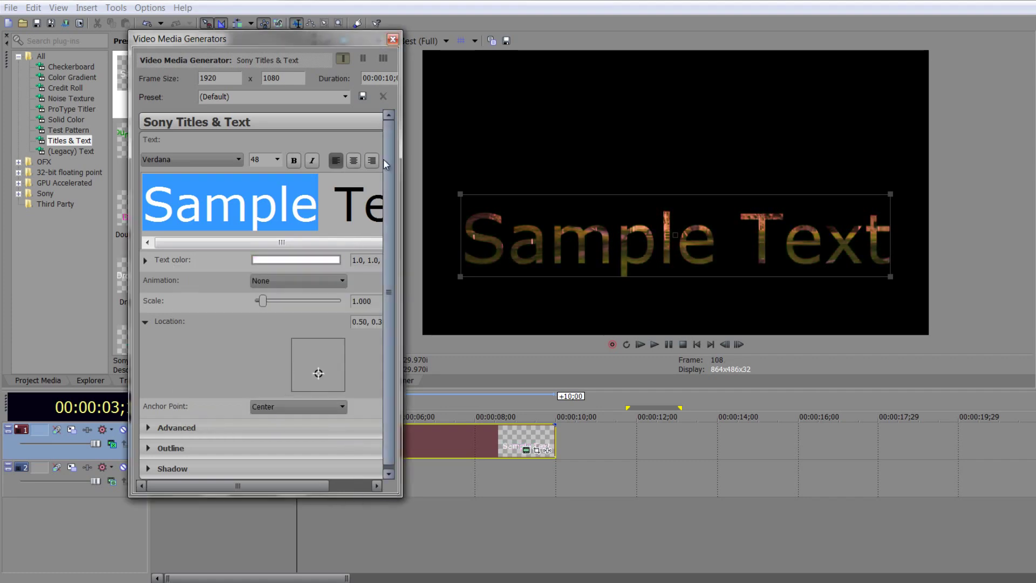
pyautogui.click(392, 39)
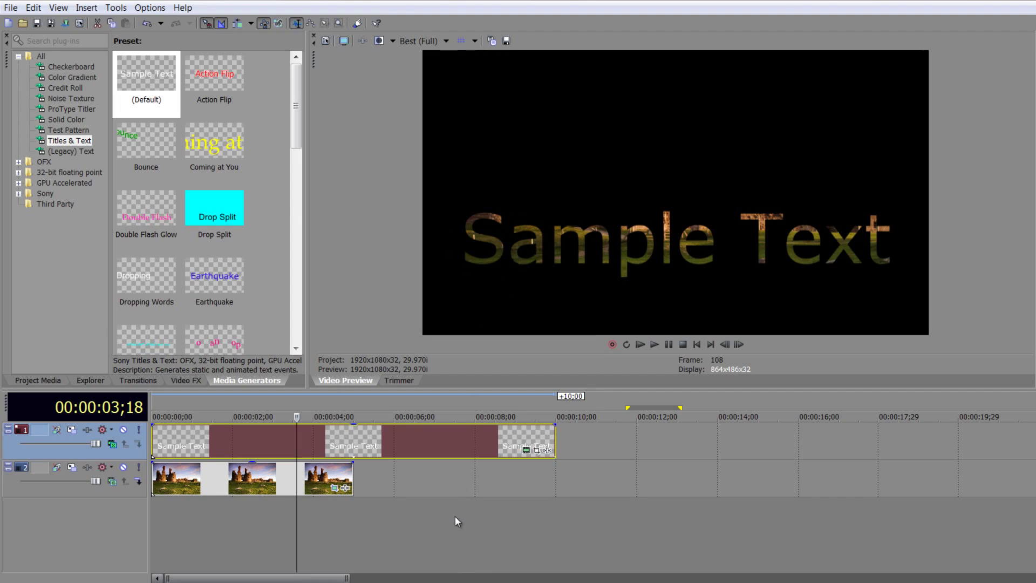
# Add Photo159.jpg from the Pics folder to a new track beneath the castle track, starting at the beginning of the timeline
pyautogui.click(89, 382)
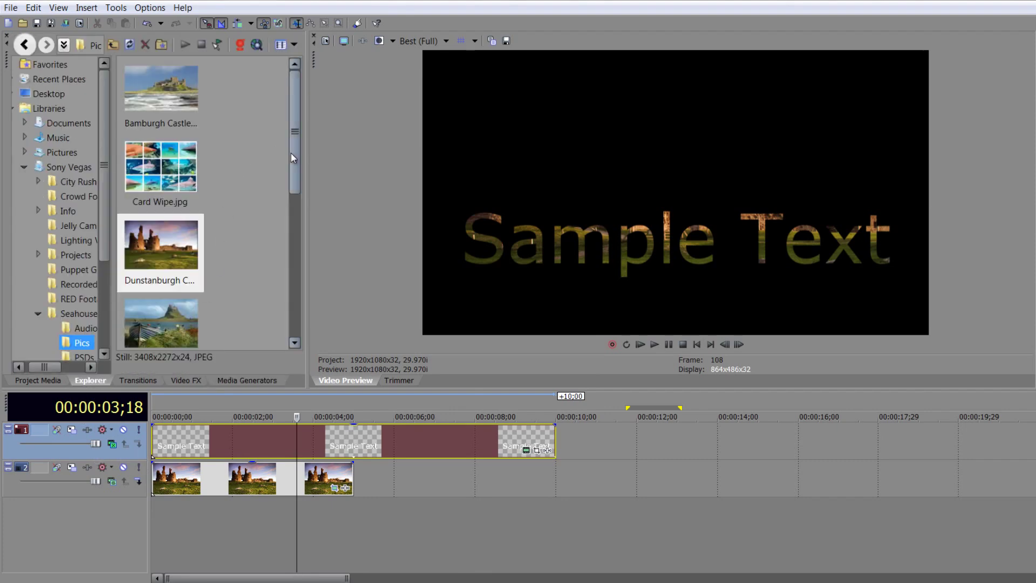
pyautogui.moveTo(294, 154); pyautogui.dragTo(271, 274)
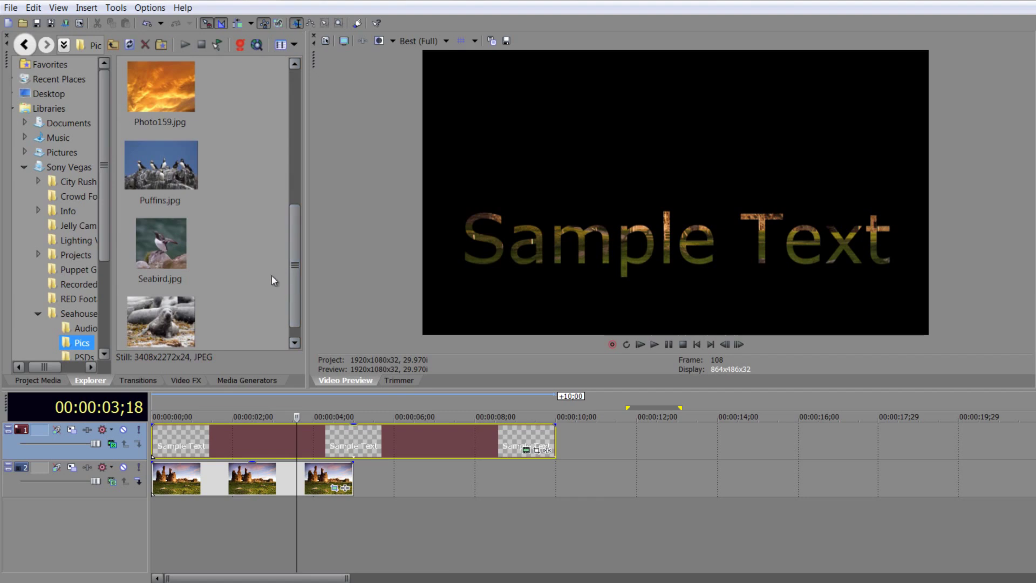
pyautogui.moveTo(154, 91); pyautogui.dragTo(145, 548)
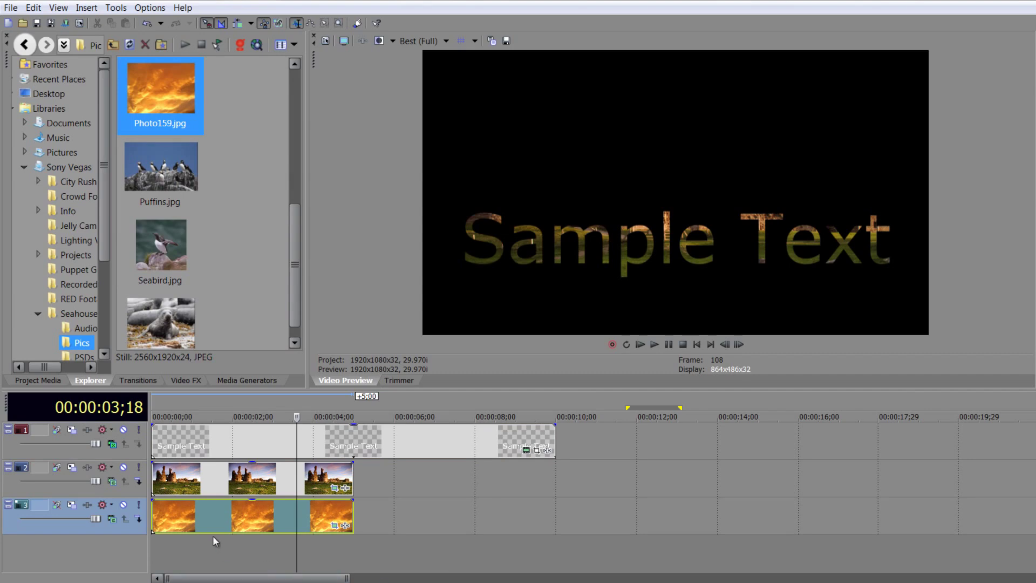
pyautogui.click(254, 515)
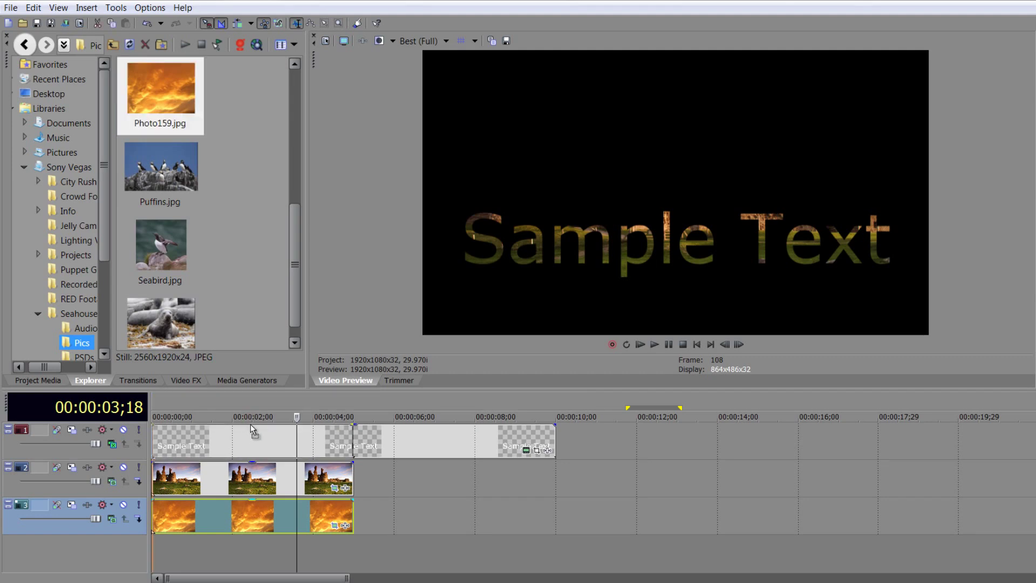
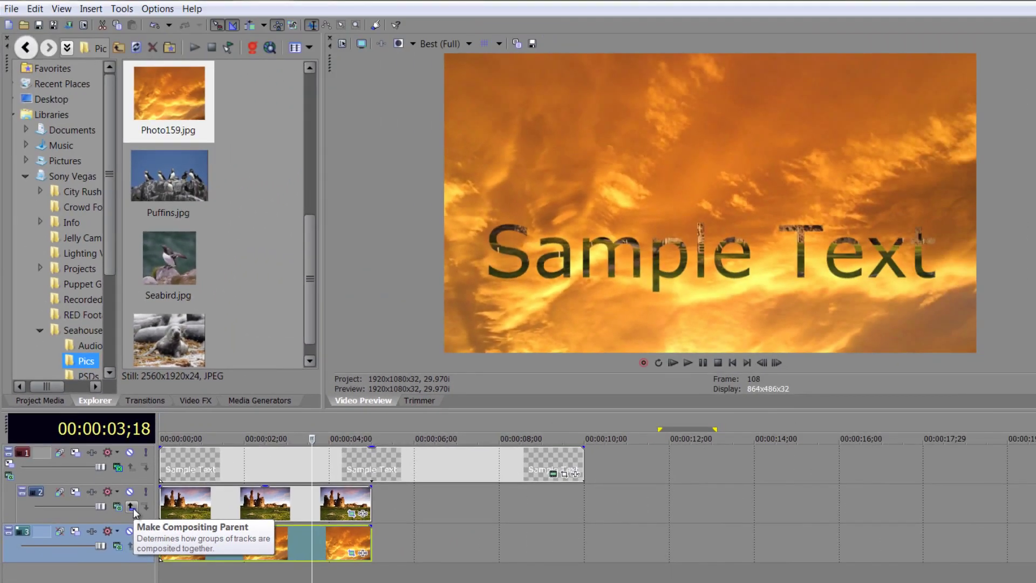
# Release the castle track from its compositing parent and make it a compositing child of the text track again
pyautogui.click(133, 508)
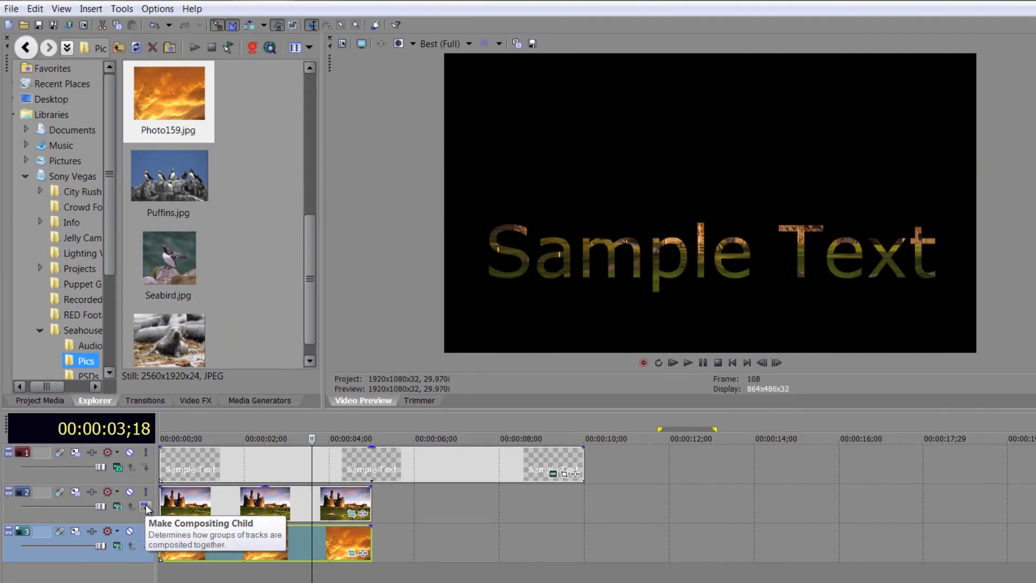
pyautogui.click(145, 507)
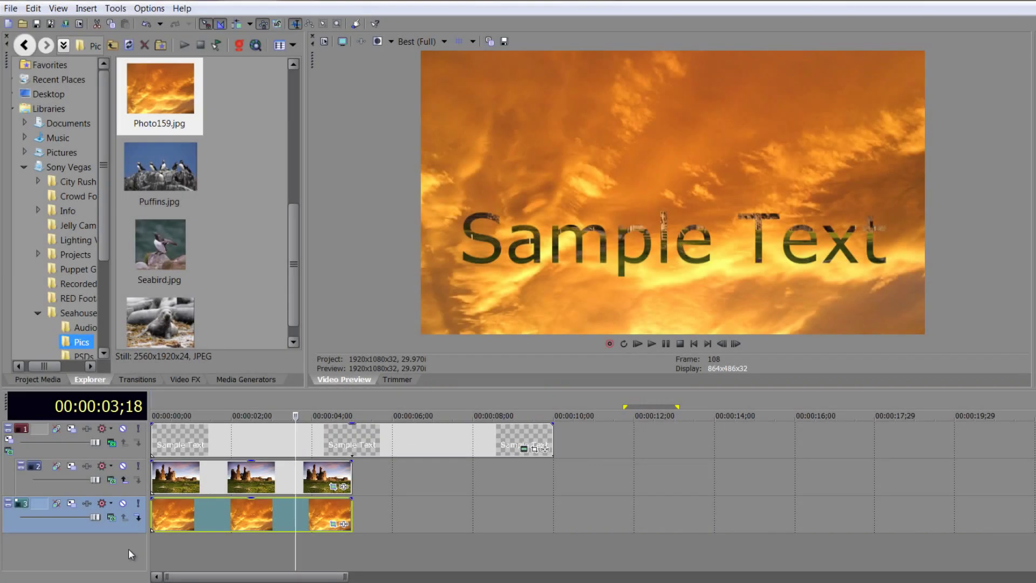
# Swap the two pictures so the sky fills the child track and the castle lies on track 3, both starting at zero
pyautogui.click(294, 480)
pyautogui.moveTo(294, 481); pyautogui.dragTo(468, 480)
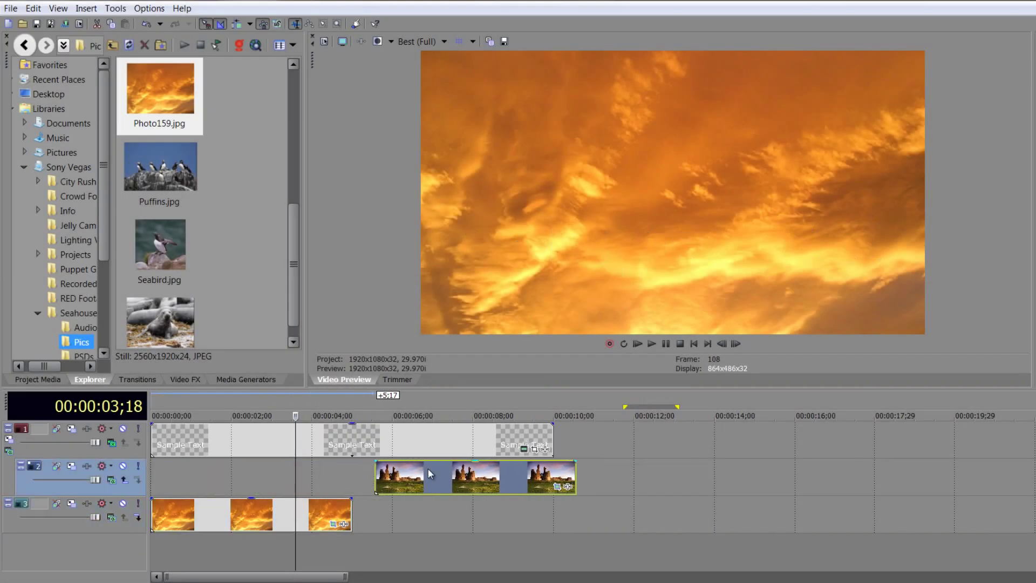
pyautogui.moveTo(283, 520); pyautogui.dragTo(280, 468)
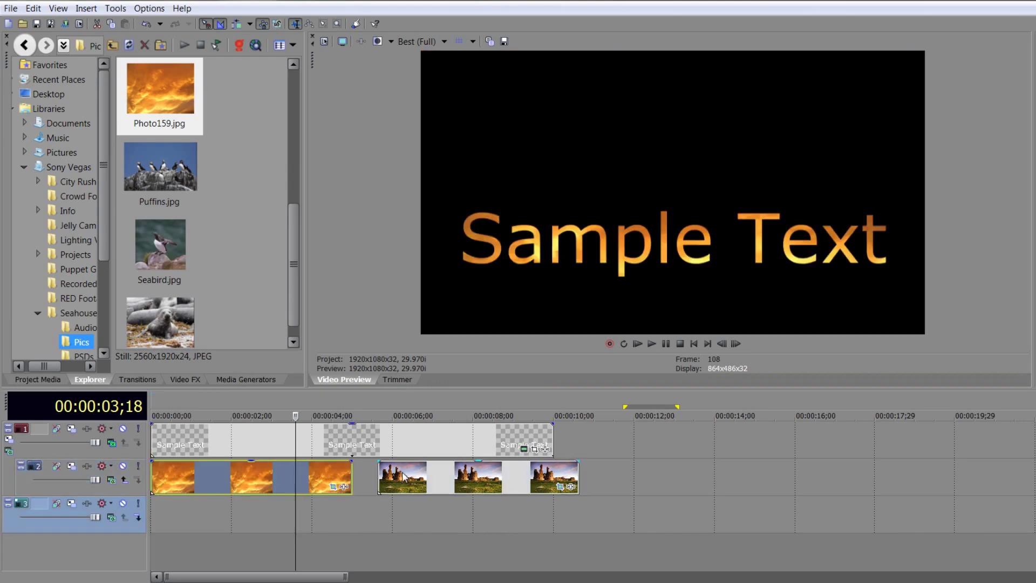
pyautogui.moveTo(386, 486); pyautogui.dragTo(158, 523)
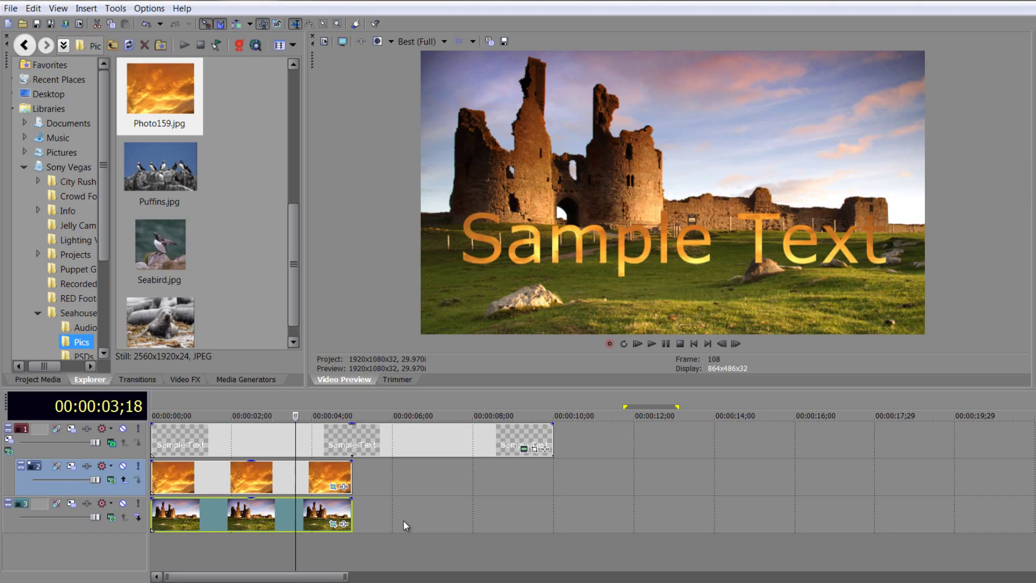
# Group the text track with its sky child track and name the group Title Group
pyautogui.hotkey('alt', '9')
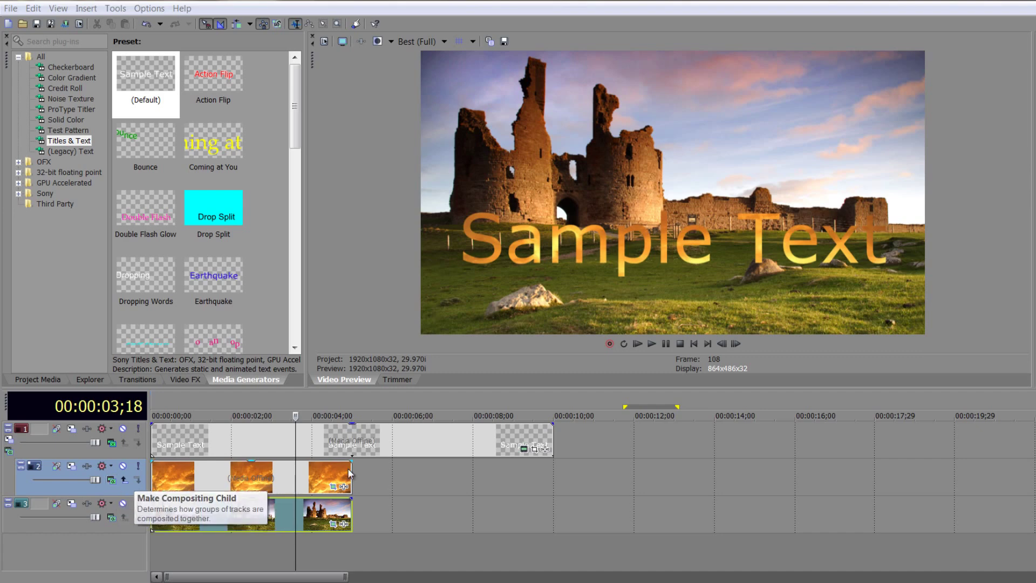
pyautogui.rightClick(81, 455)
pyautogui.moveTo(135, 432)
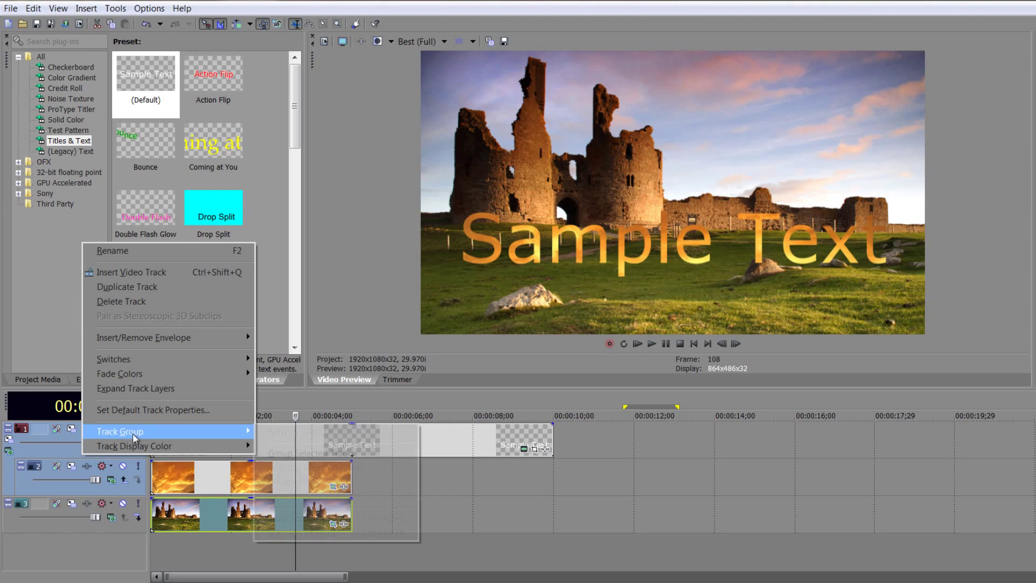
pyautogui.click(328, 451)
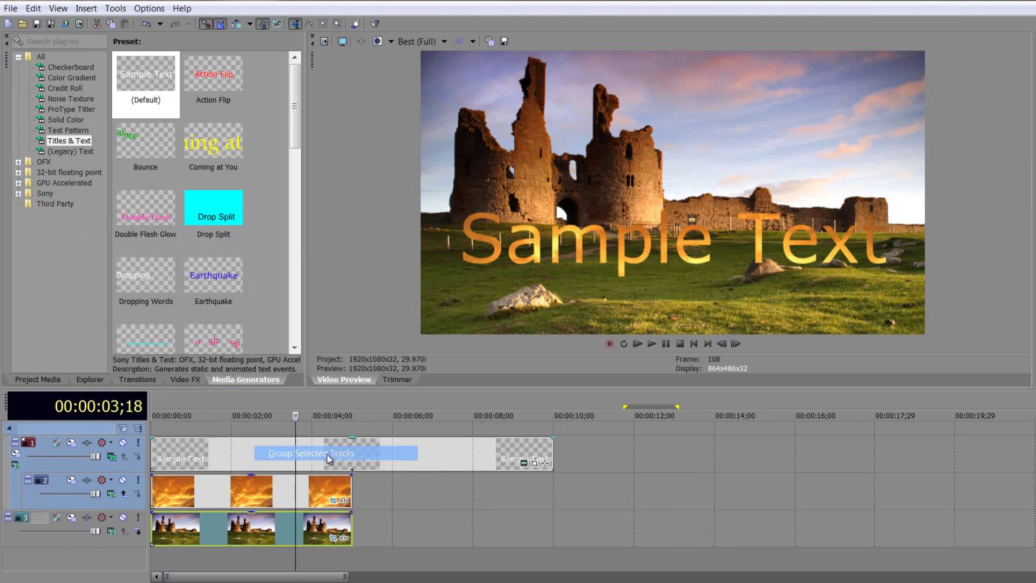
pyautogui.doubleClick(34, 429)
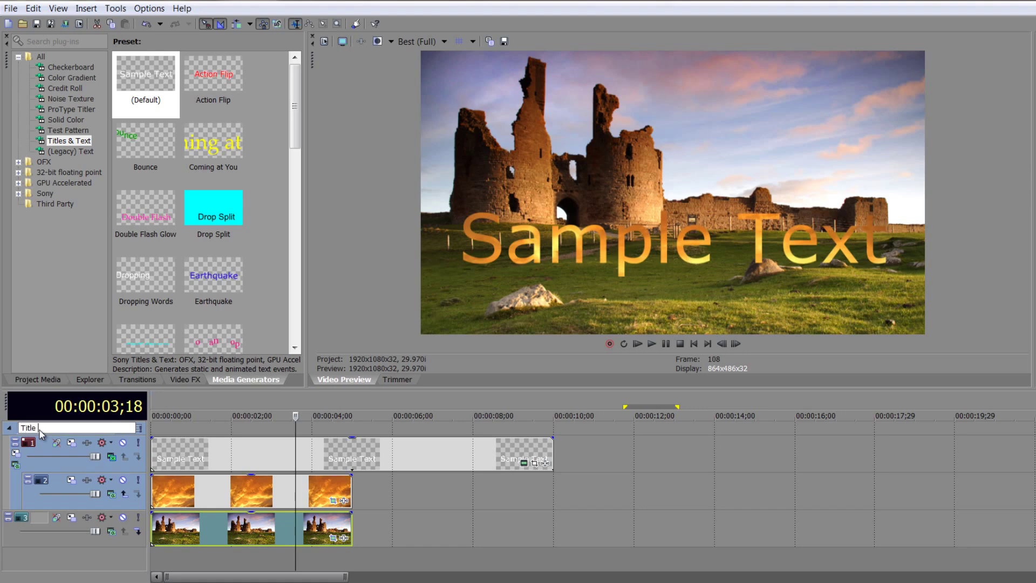
pyautogui.write('Title Group')
pyautogui.press('Return')
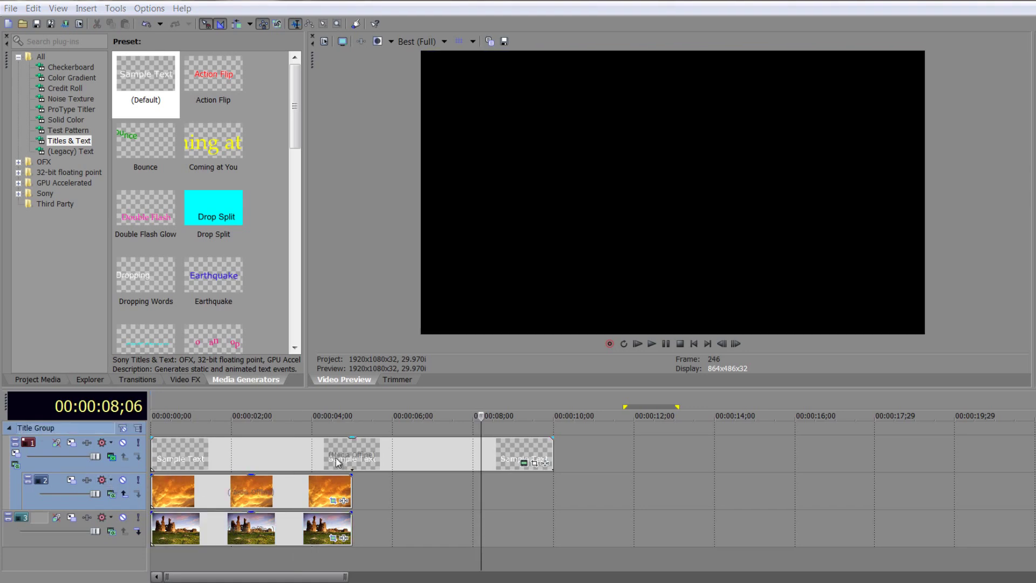
# Lock the sample text event and the sky picture event inside Title Group
pyautogui.rightClick(235, 458)
pyautogui.moveTo(289, 354)
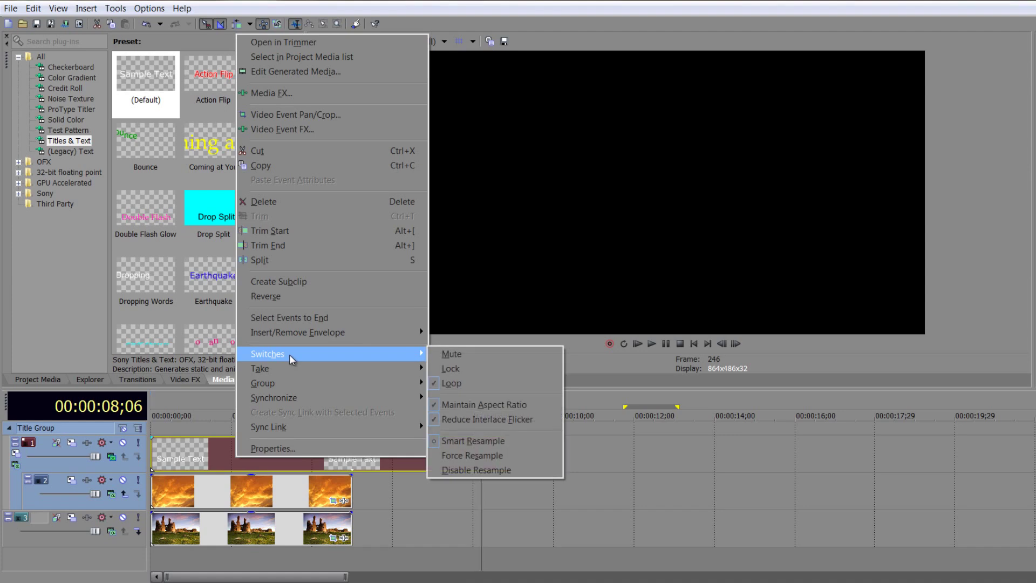
pyautogui.click(465, 369)
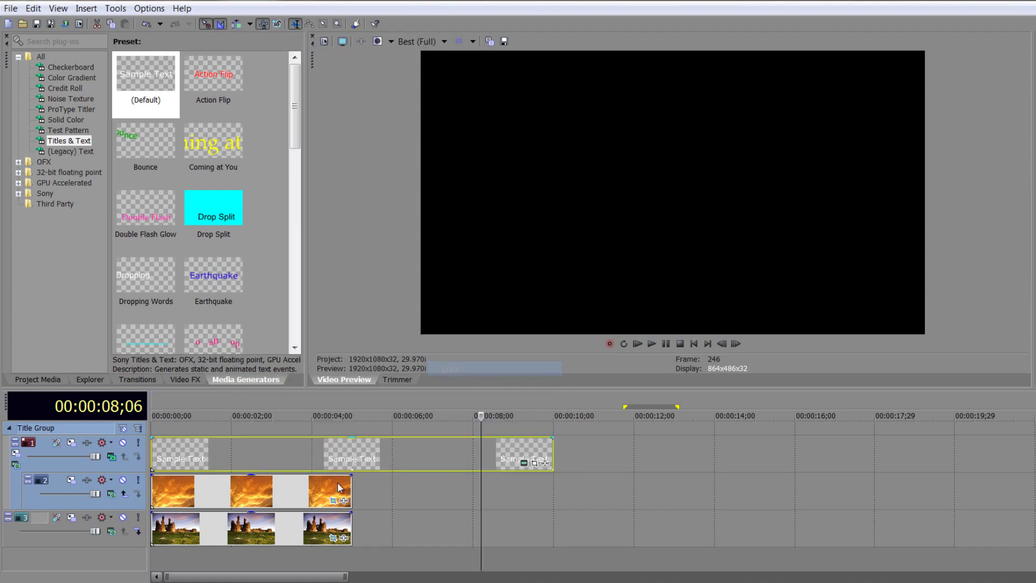
pyautogui.rightClick(265, 495)
pyautogui.moveTo(334, 387)
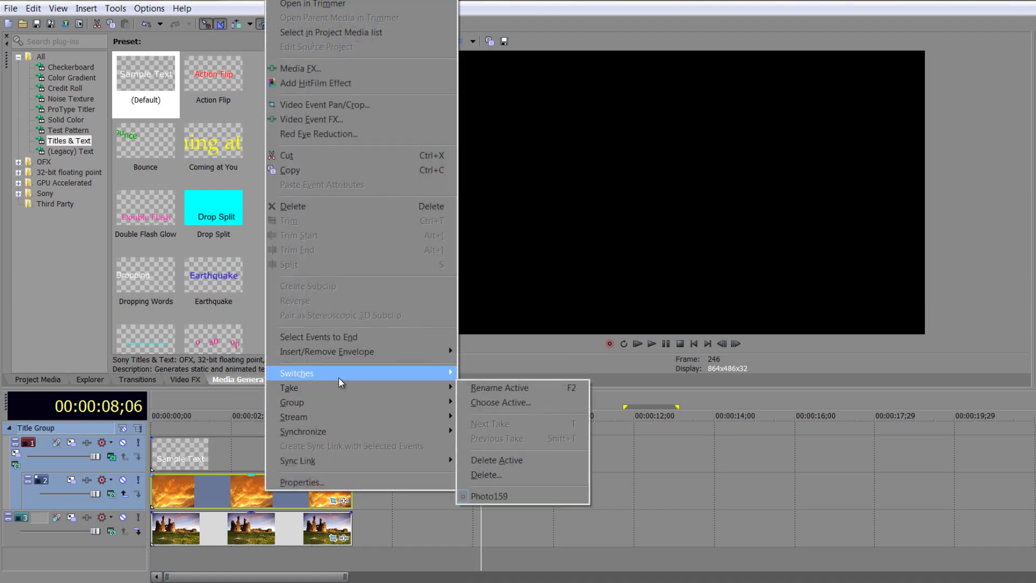
pyautogui.click(495, 388)
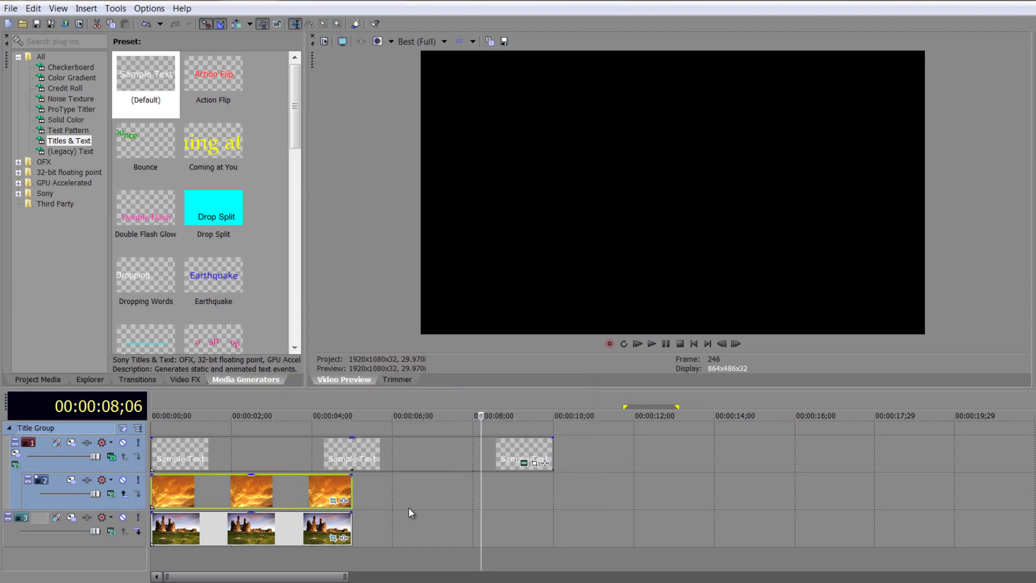
# Collapse Title Group to hide its tracks and expand it again
pyautogui.click(9, 428)
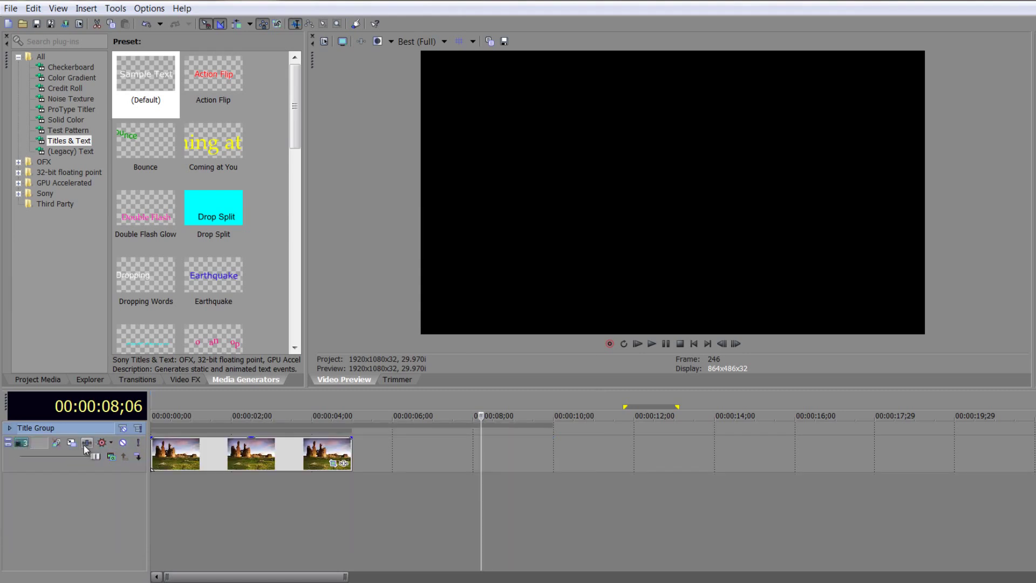
pyautogui.click(10, 429)
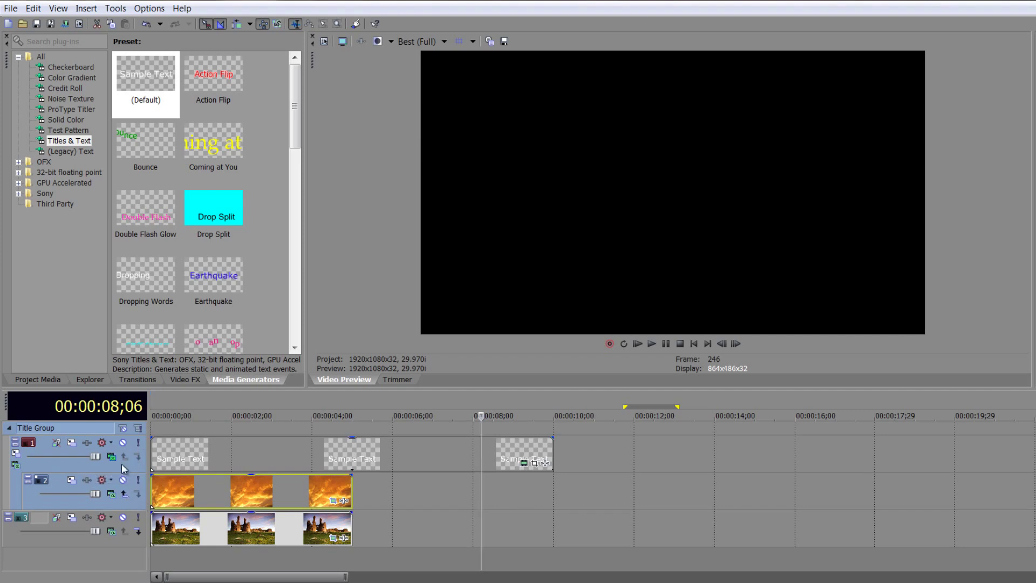
# Move the cursor to 00:00:02;24 and set the text track's parent composite mode to Difference Squared
pyautogui.click(263, 462)
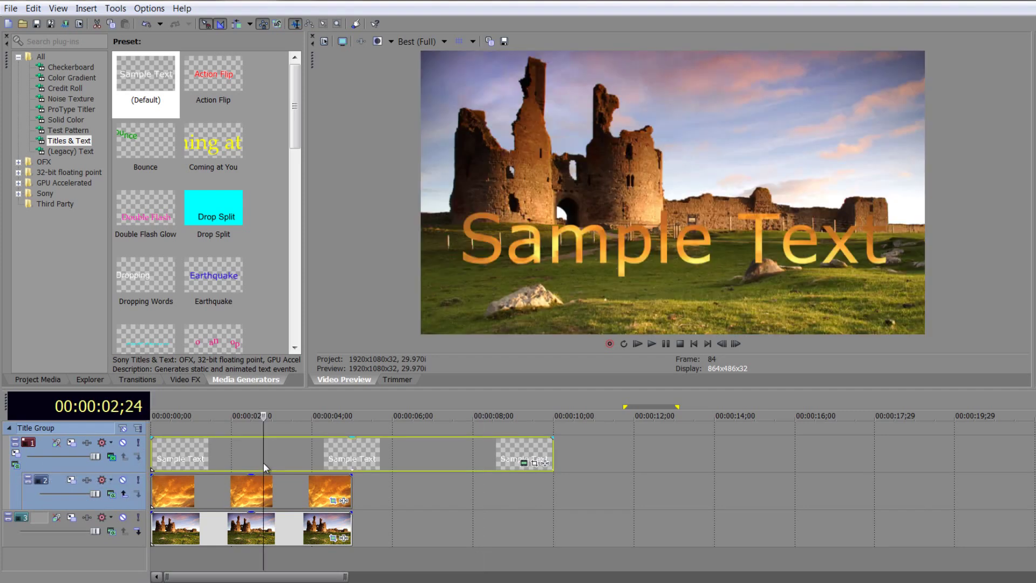
pyautogui.click(16, 473)
pyautogui.click(16, 455)
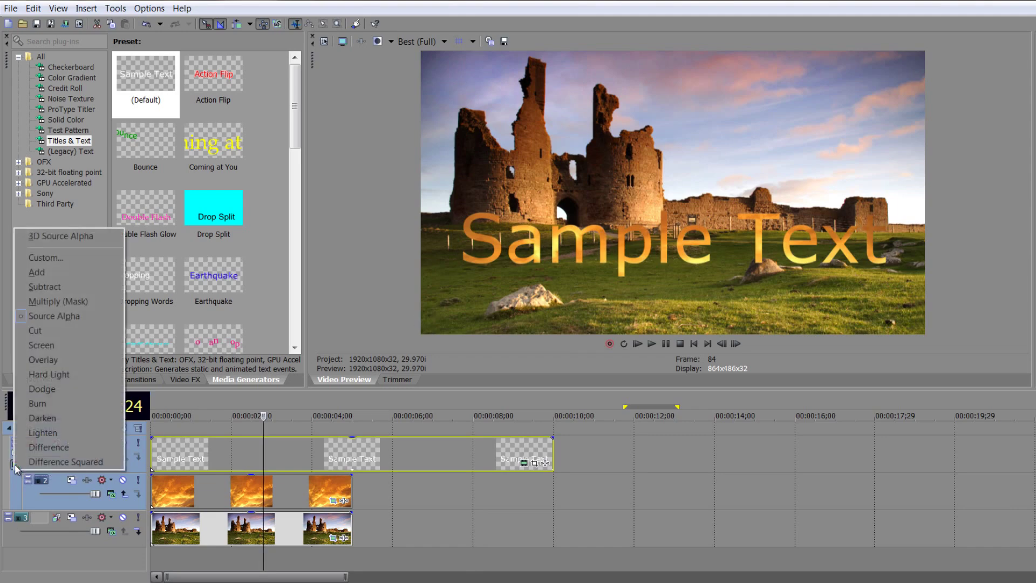
pyautogui.click(67, 462)
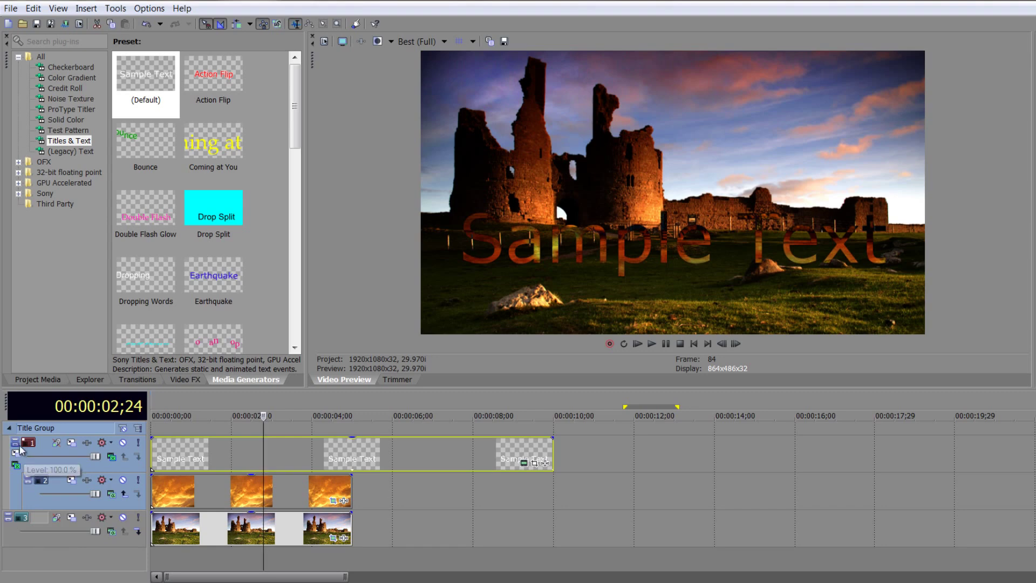
# Try the Difference and Cut parent composite modes on the text track
pyautogui.click(17, 465)
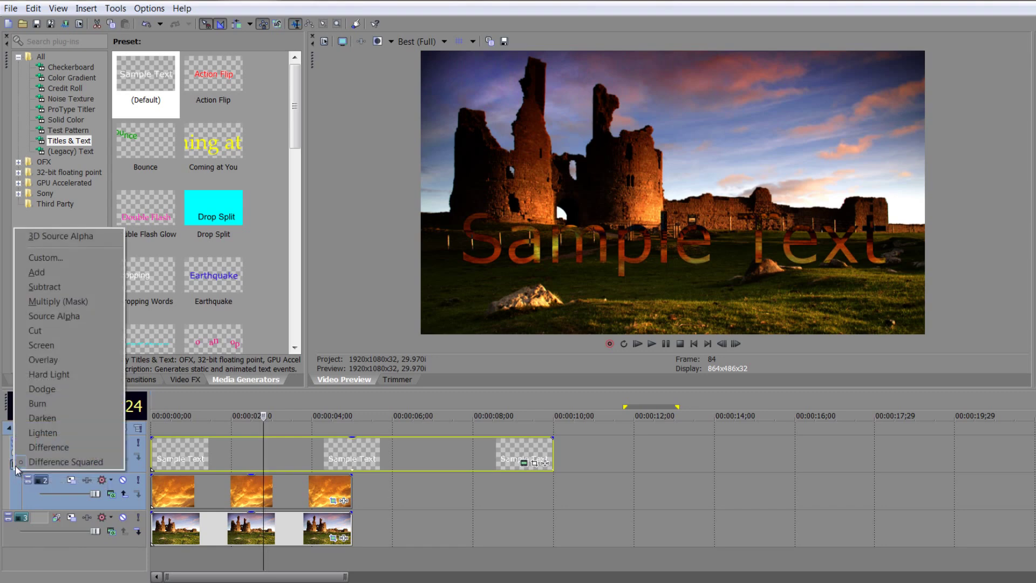
pyautogui.click(49, 456)
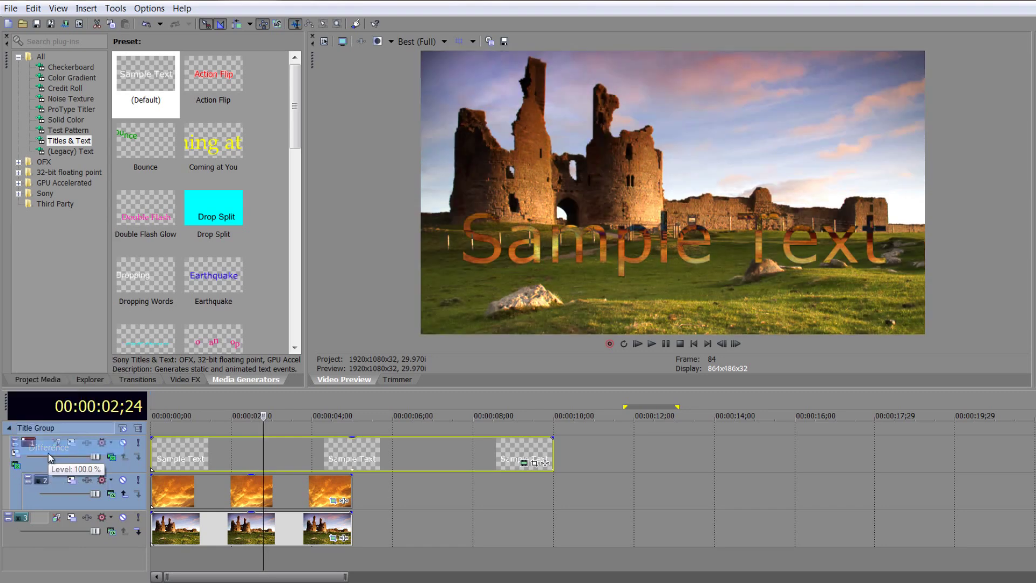
pyautogui.click(19, 465)
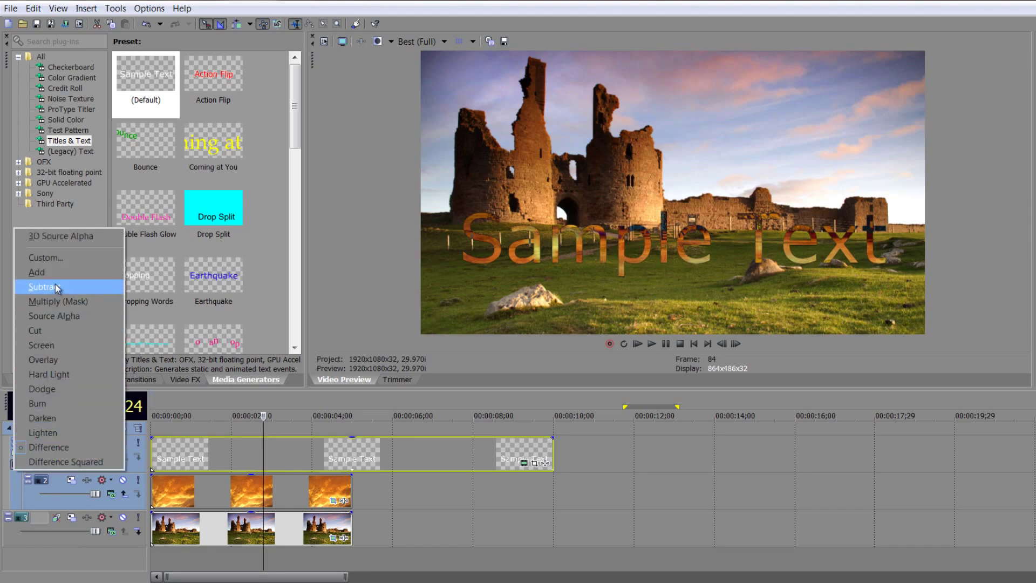
pyautogui.click(53, 336)
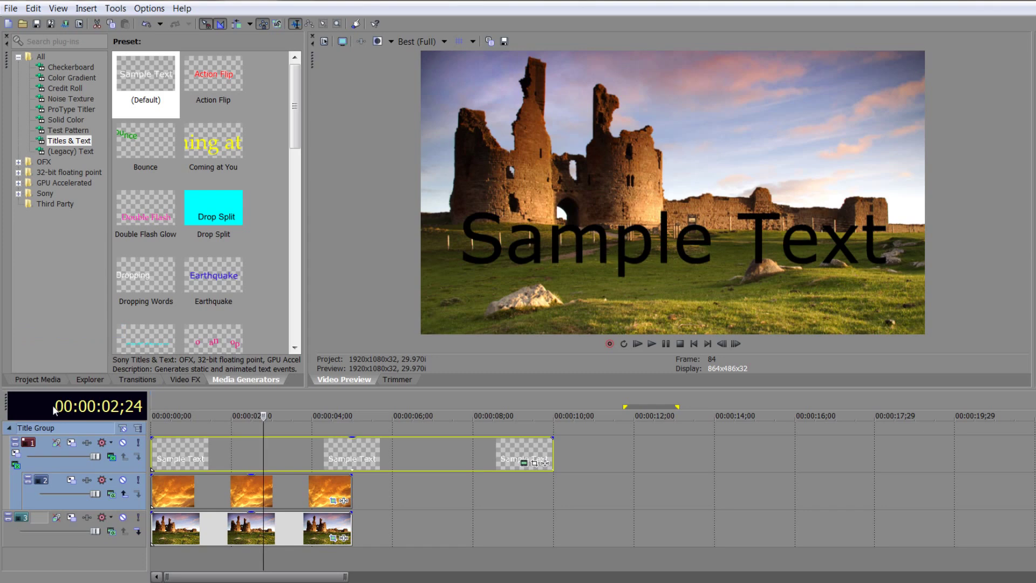
# Set the text track's parent composite mode to Overlay
pyautogui.click(15, 466)
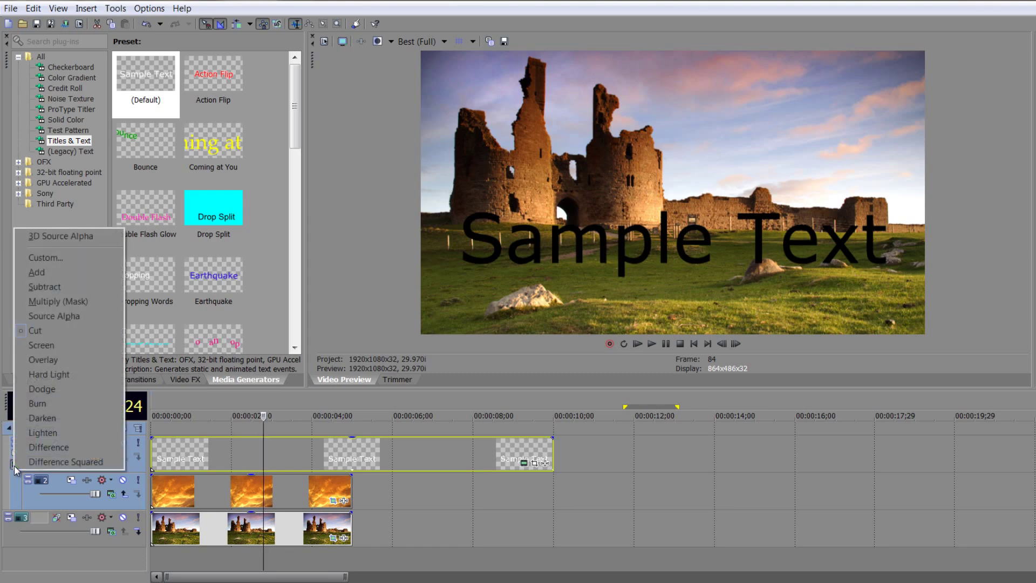
pyautogui.click(54, 359)
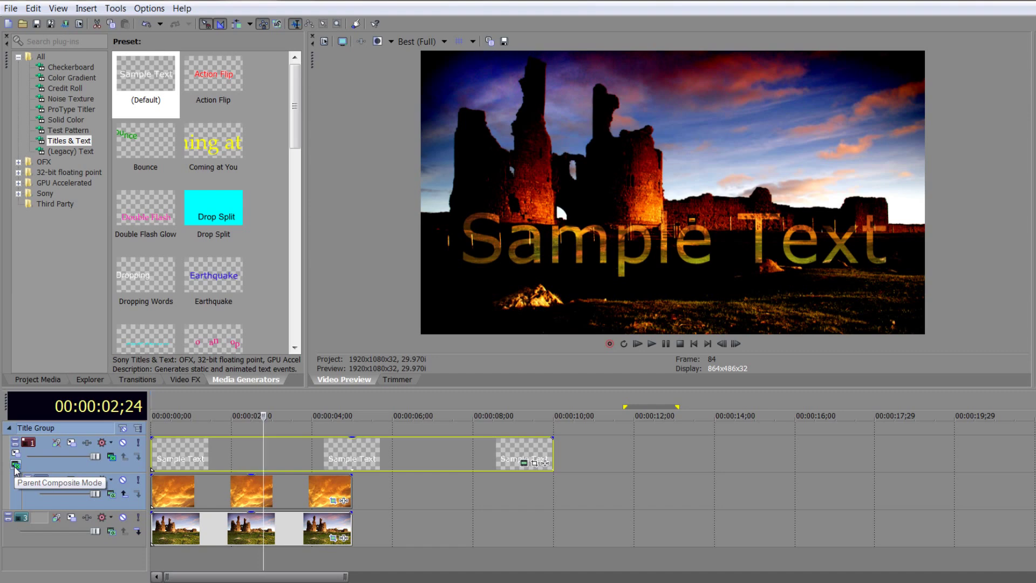
# Collapse Title Group and toggle the whole track group's mute on and back off
pyautogui.click(10, 428)
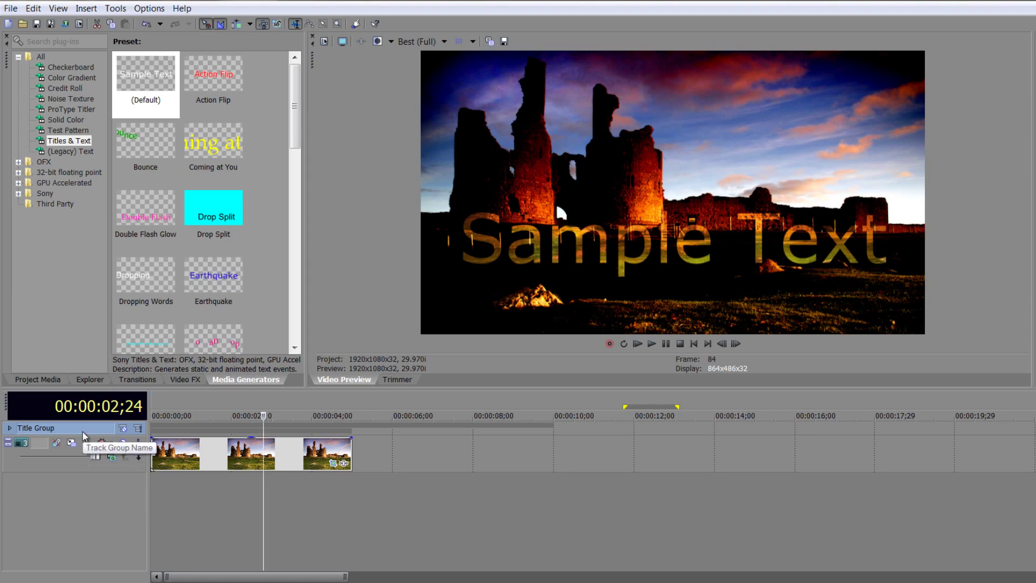
pyautogui.click(124, 431)
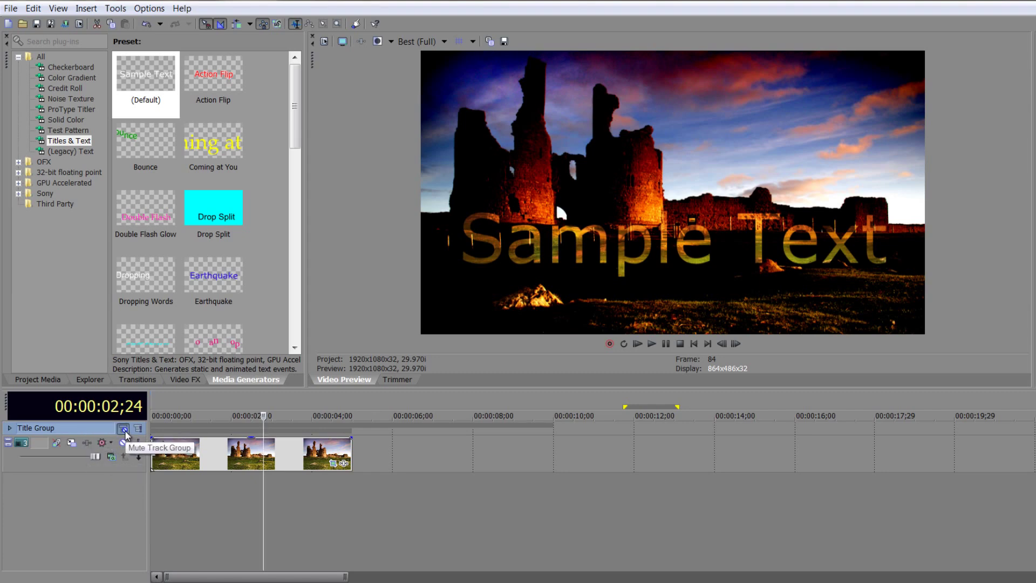
pyautogui.click(124, 430)
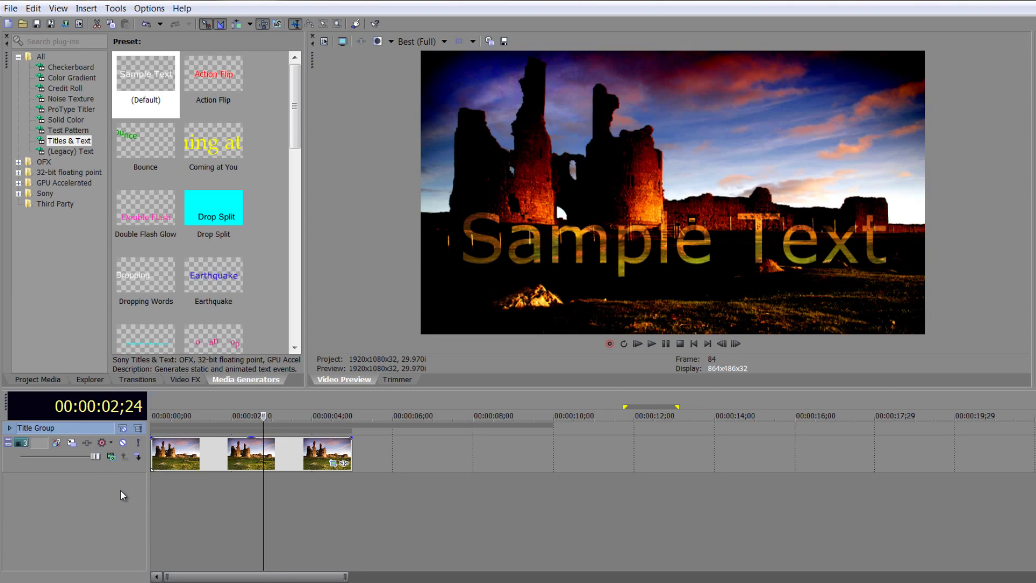